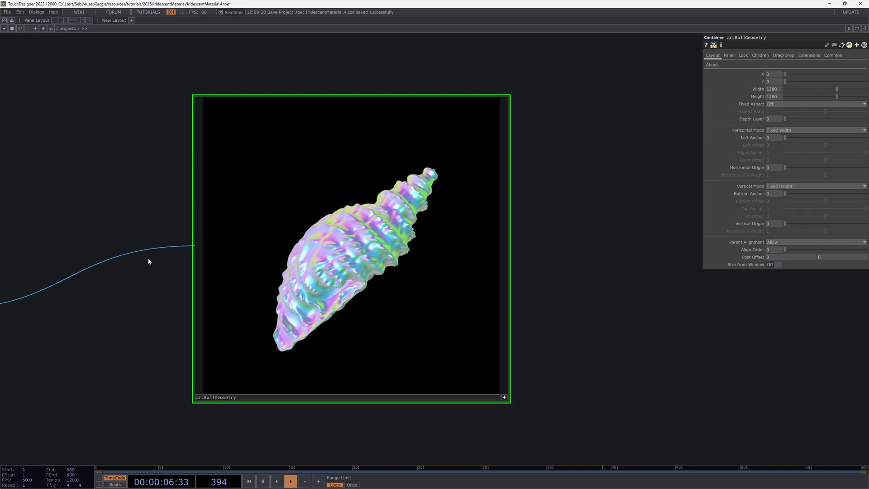
Step: Examine the finished iridescent shell in the arcBallGeometry viewer from several angles, along with the operators feeding it
scroll(151, 267, down, 4)
drag(151, 267, 376, 248)
drag(110, 334, 140, 233)
scroll(523, 310, up, 3)
drag(523, 310, 515, 346)
scroll(517, 346, up, 3)
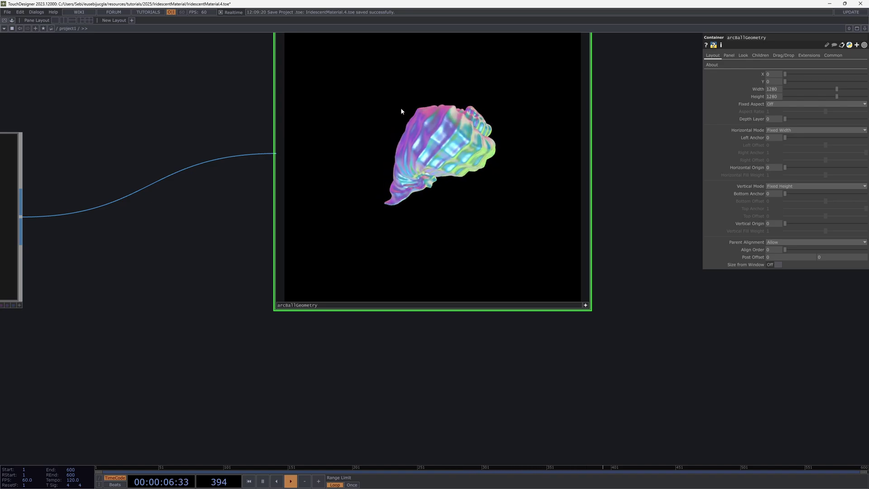
scroll(537, 330, down, 5)
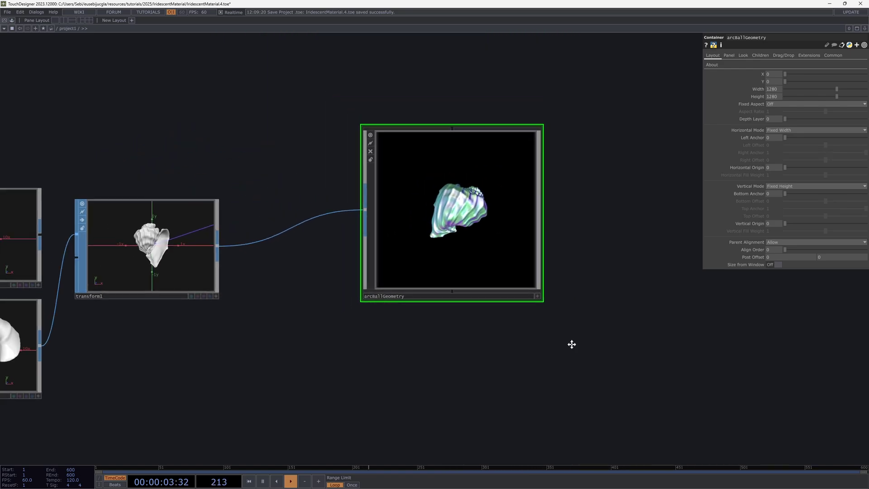
scroll(520, 297, down, 3)
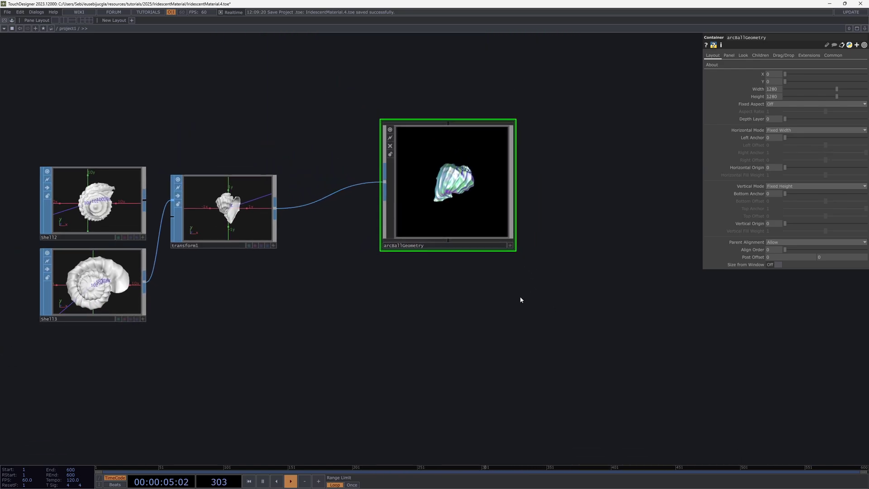
Step: Add an arcBallGeometry component from the Palette's Tools and place it below the existing arcBallGeometry container
key(alt+l)
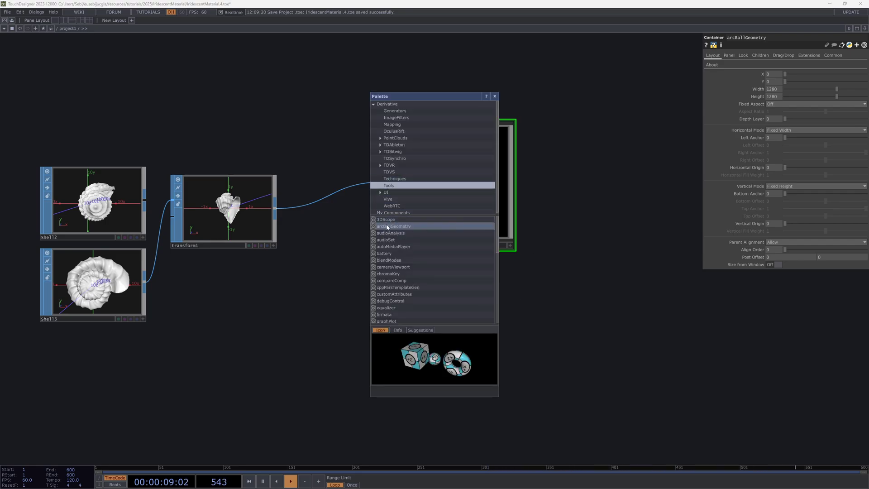
drag(387, 228, 537, 285)
drag(537, 327, 539, 326)
click(495, 96)
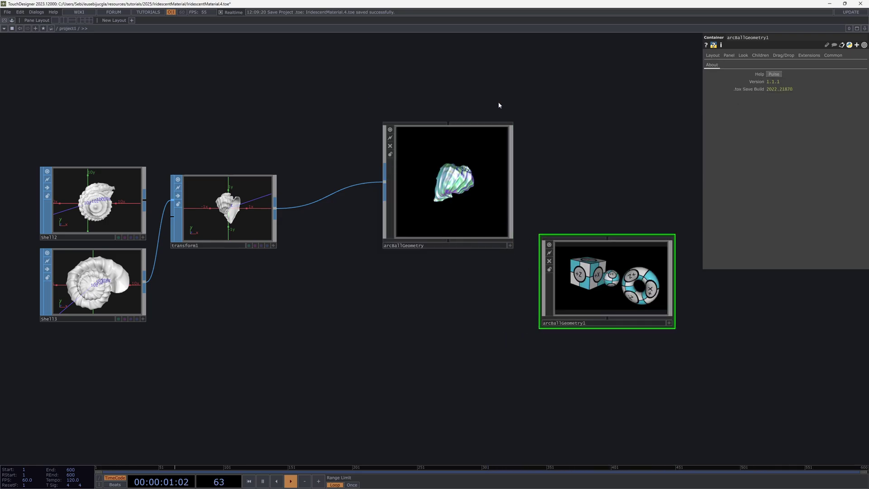
drag(605, 267, 446, 320)
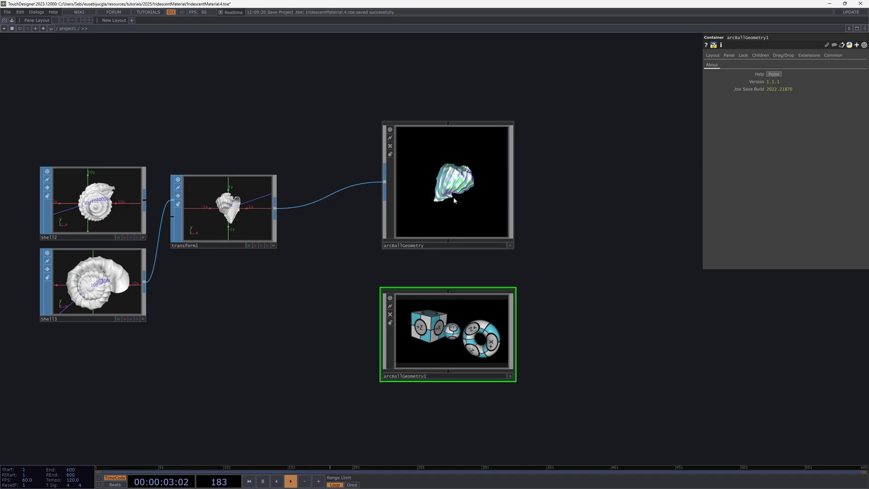
Step: Rotate the shell in the finished arcBallGeometry viewer to inspect its iridescent material
click(487, 195)
drag(487, 195, 401, 197)
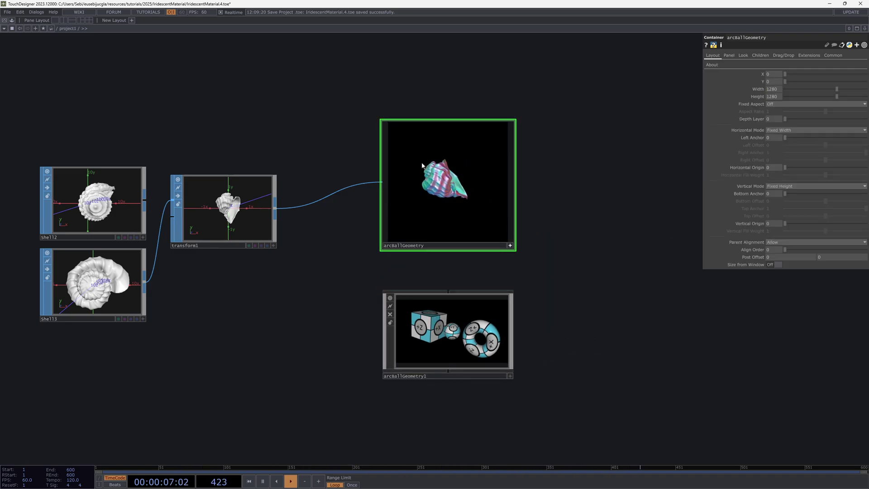
drag(425, 165, 453, 138)
drag(528, 259, 499, 248)
click(482, 235)
Step: Inside arcBallGeometry1, delete the default box, torus and sphere together with their three Geometry components
click(398, 308)
drag(409, 268, 419, 242)
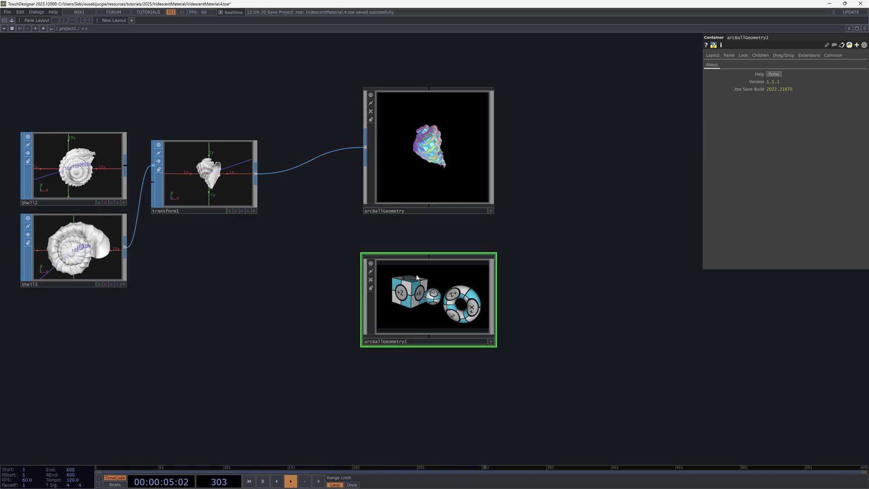
key(i)
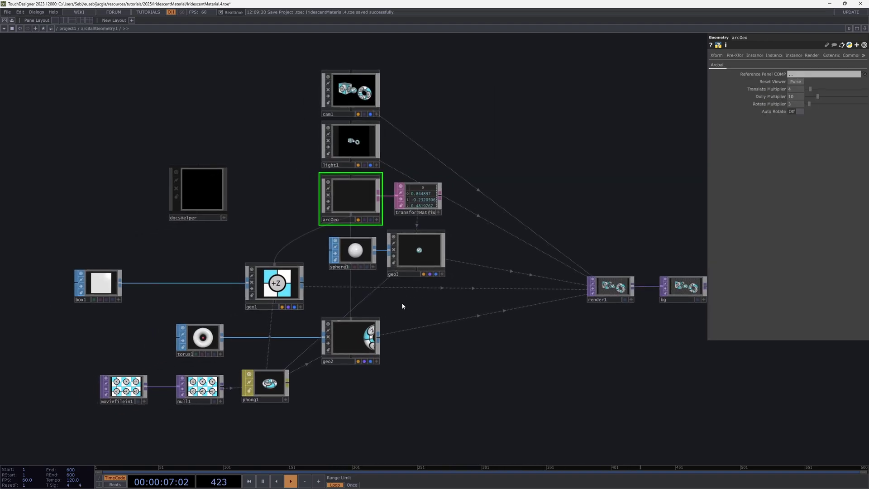
drag(57, 250, 486, 345)
key(Delete)
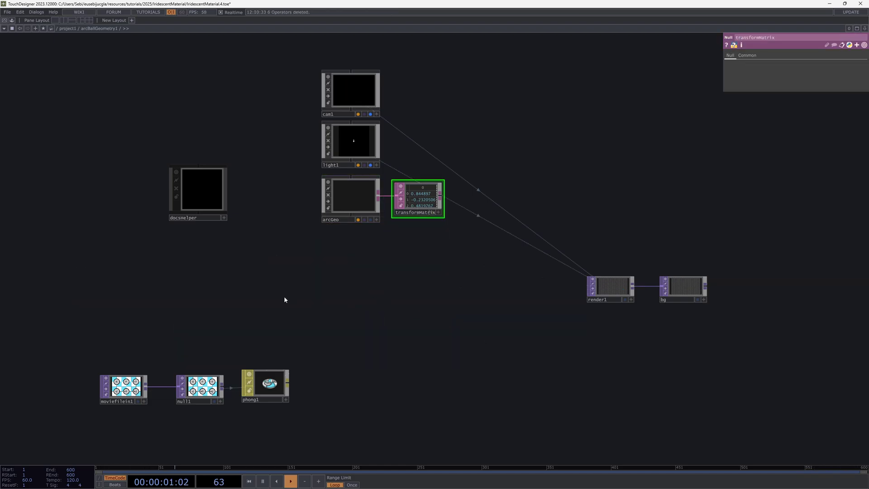
Step: Add an In SOP below docsHelper inside arcBallGeometry1
key(Tab)
text(in)
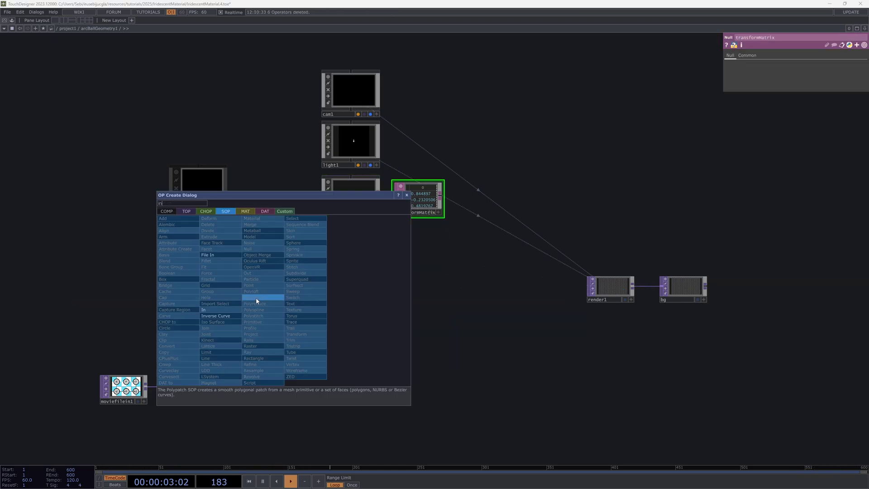
click(209, 309)
click(210, 278)
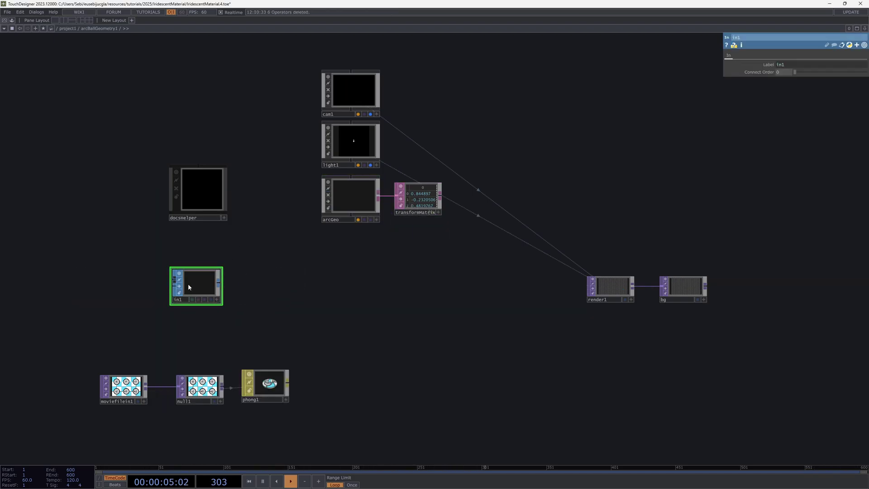
Step: Add a Geometry COMP connected to the output of in1 and place it below arcGeo
right_click(221, 284)
click(103, 195)
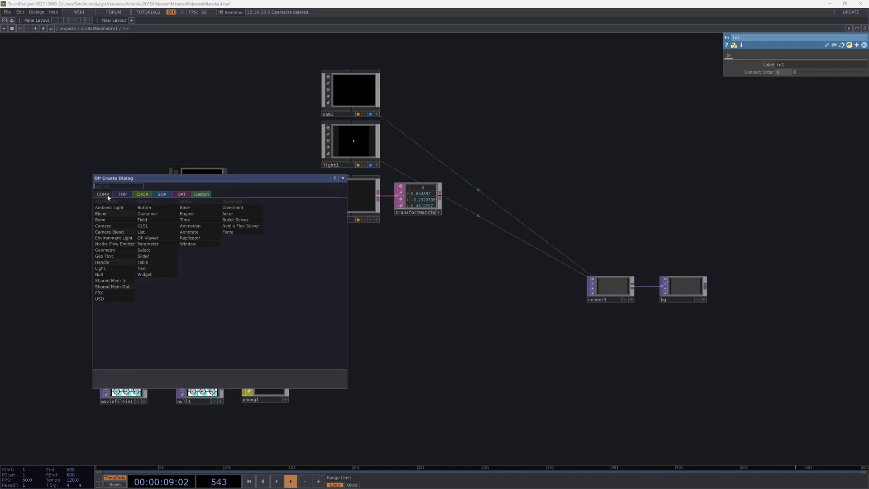
text(ge)
click(109, 250)
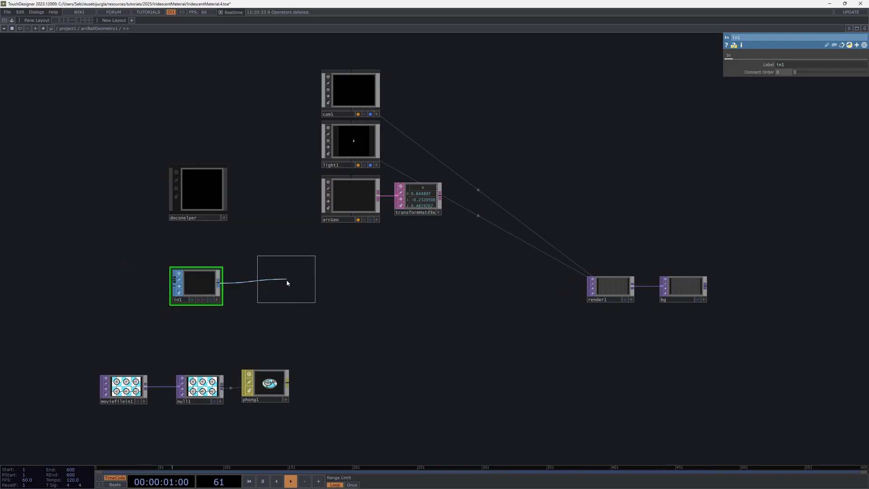
click(287, 286)
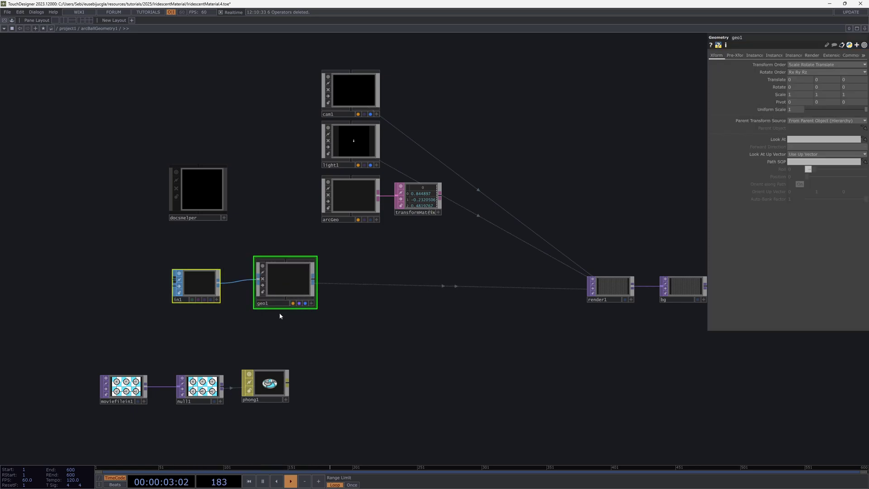
drag(294, 287, 357, 291)
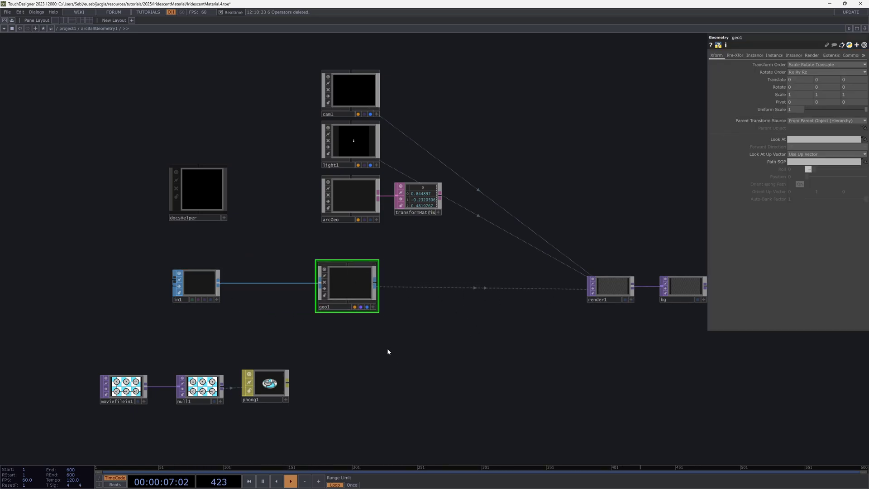
Step: Delete the leftover moviefilein1, null1 and phong1 operators, and wire transform1's output into arcBallGeometry1 in the parent network
drag(380, 374, 88, 399)
key(Delete)
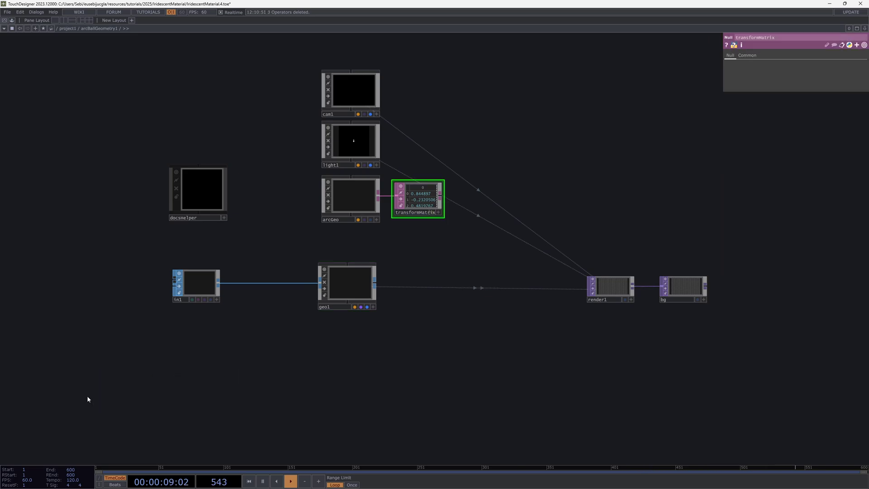
key(u)
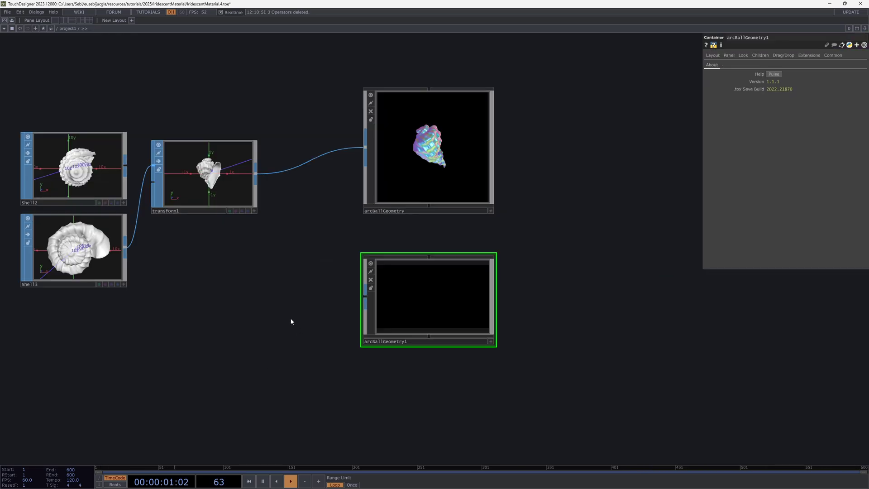
drag(256, 174, 367, 295)
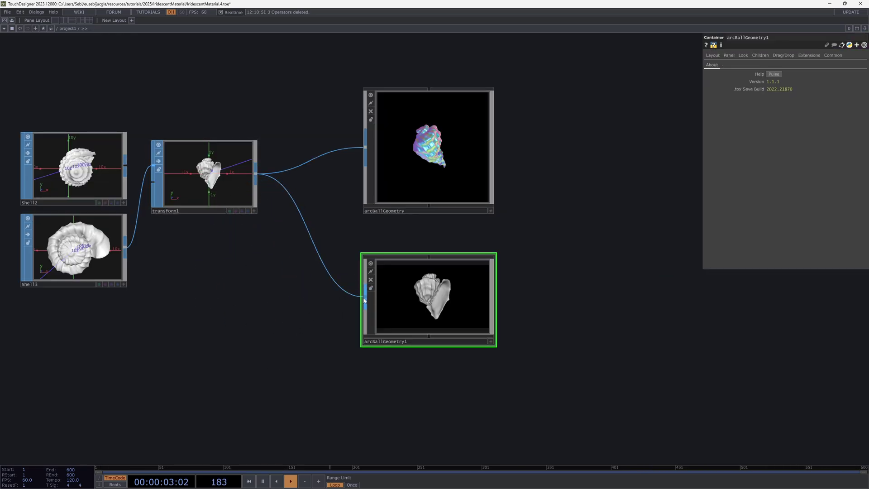
scroll(427, 306, up, 5)
scroll(427, 306, up, 1)
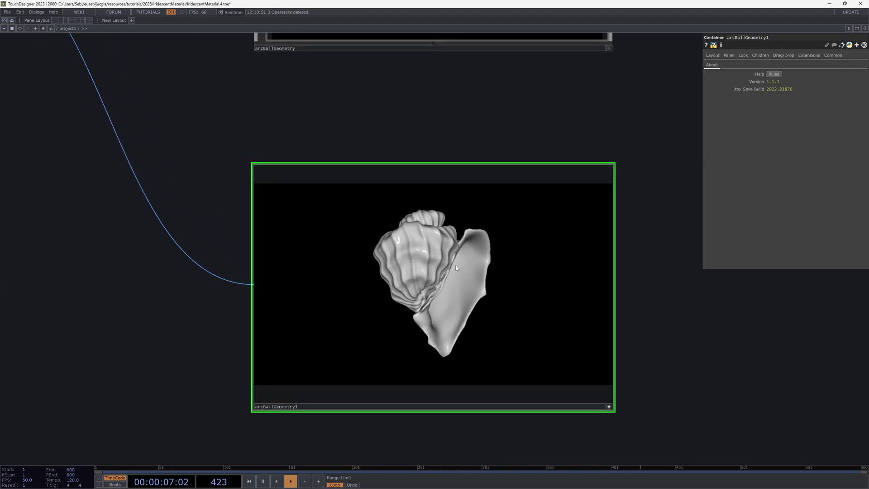
Step: Inside arcBallGeometry1, align geo1 beneath arcGeo and parent it to arcGeo
key(i)
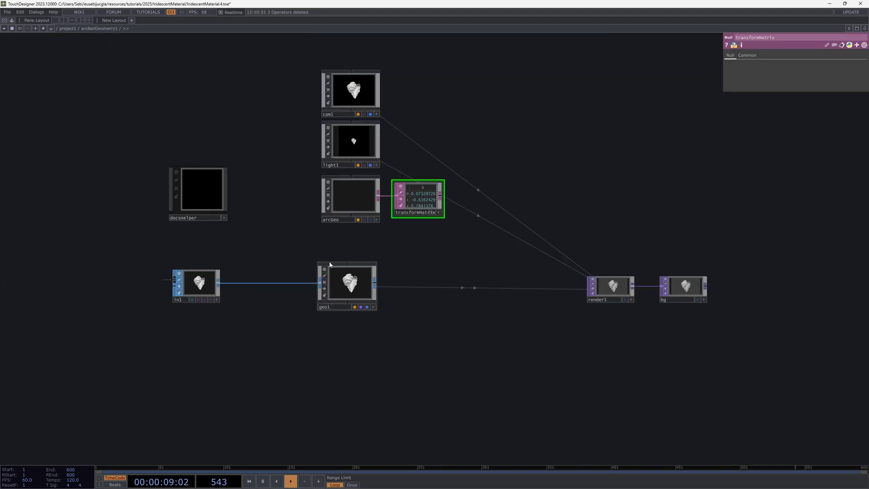
scroll(329, 256, up, 2)
drag(357, 282, 371, 282)
drag(310, 259, 361, 208)
Step: Test the arcball control by rotating the shell in the arcBallGeometry1 viewer
key(u)
key(a)
drag(452, 263, 487, 252)
key(a)
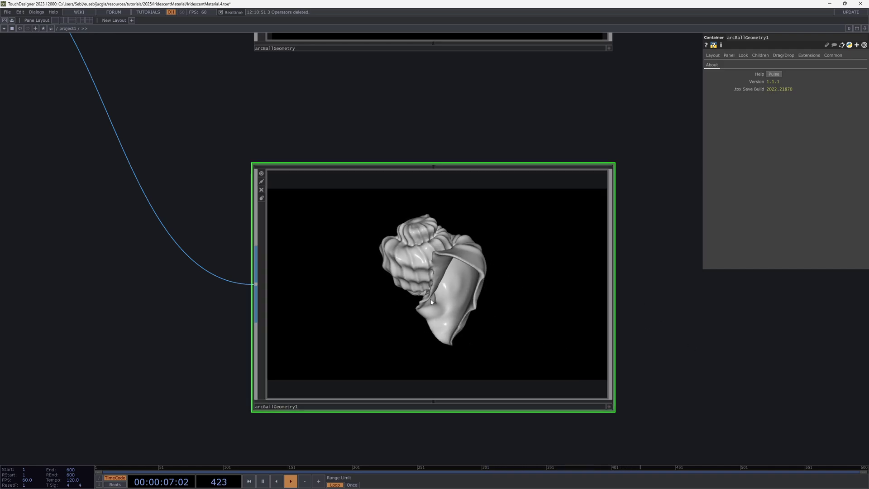
Step: Inside arcBallGeometry1, move in1 and geo1 further down to make room beneath arcGeo
key(i)
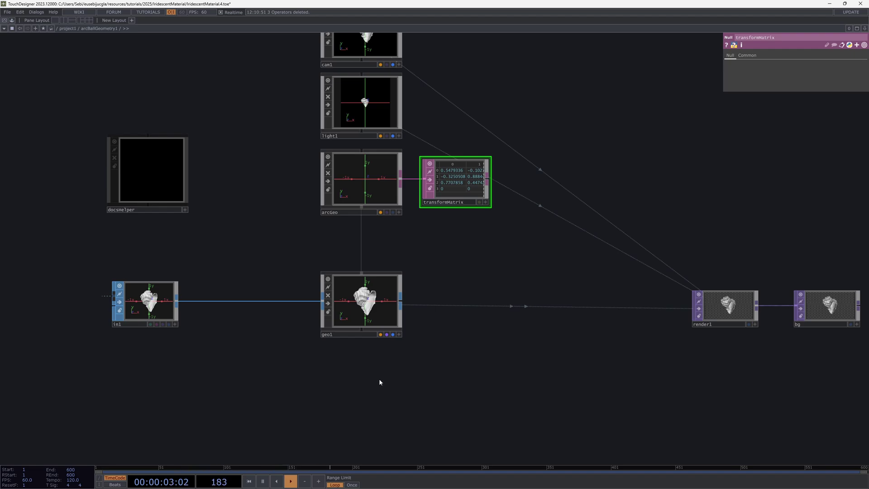
drag(386, 379, 128, 294)
drag(386, 306, 384, 335)
drag(455, 359, 416, 324)
Step: Add a Noise TOP and place it in the space below transformMatrix
key(Tab)
key(Tab)
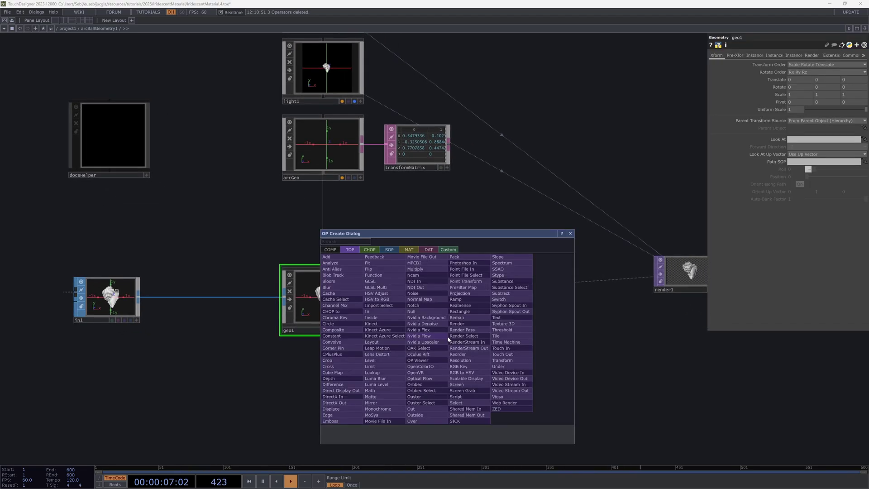
text(noi)
key(Return)
drag(448, 339, 418, 232)
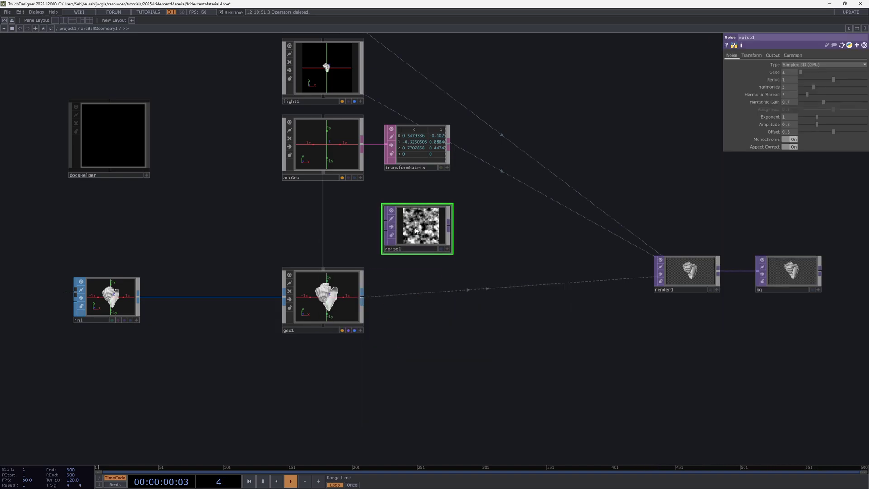
Step: Set noise1's resolution to 64 x 64 and turn its Monochrome option off
click(794, 56)
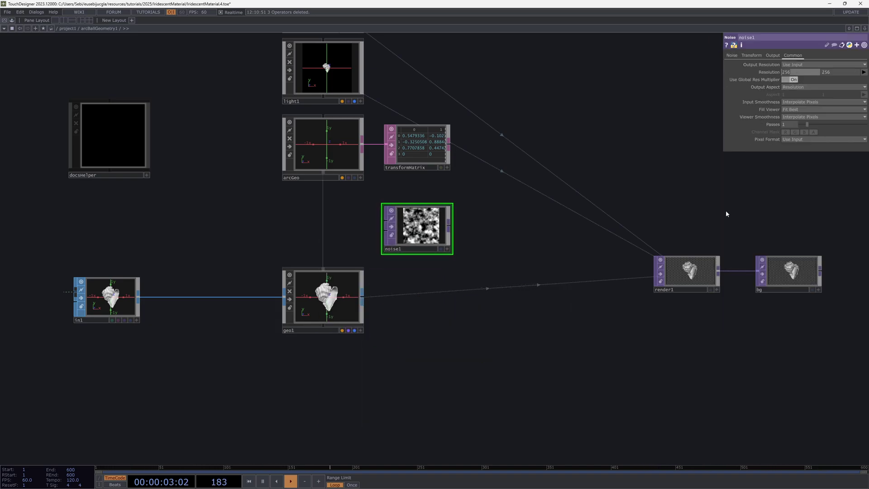
text(64)
key(Tab)
text(6)
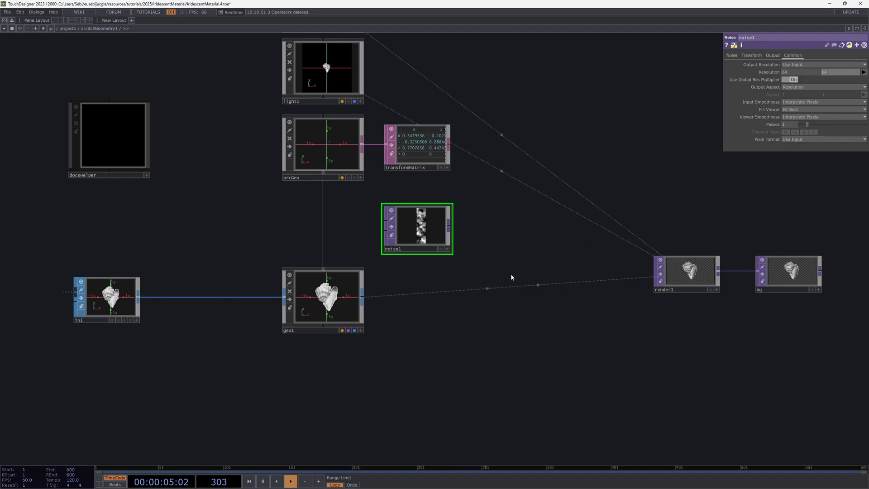
key(Return)
click(732, 55)
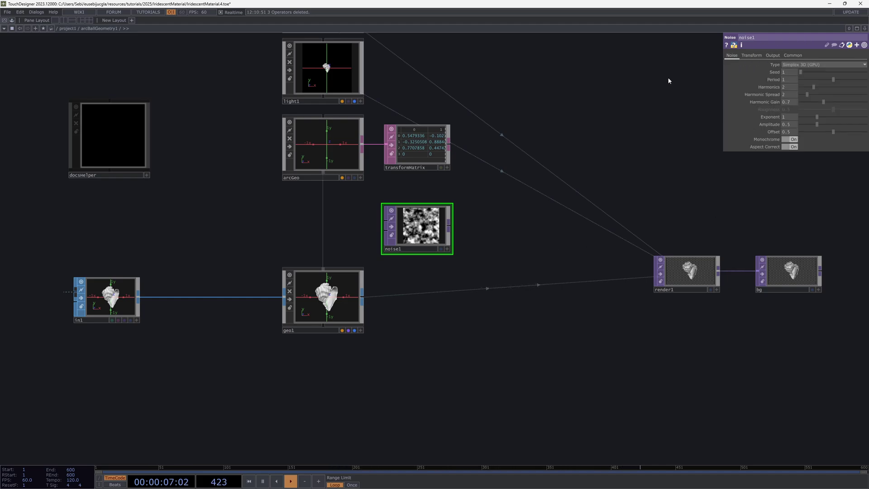
click(792, 140)
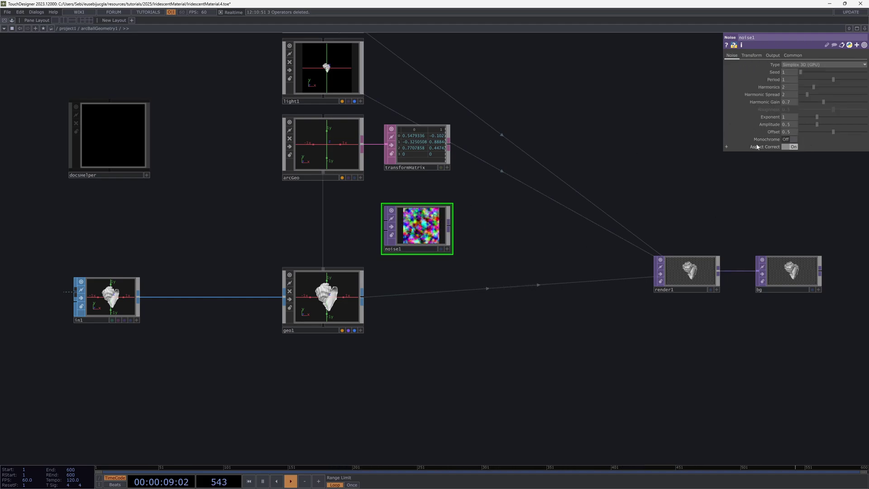
Step: Add an Environment Light COMP beside geo1, below noise1
scroll(414, 217, up, 5)
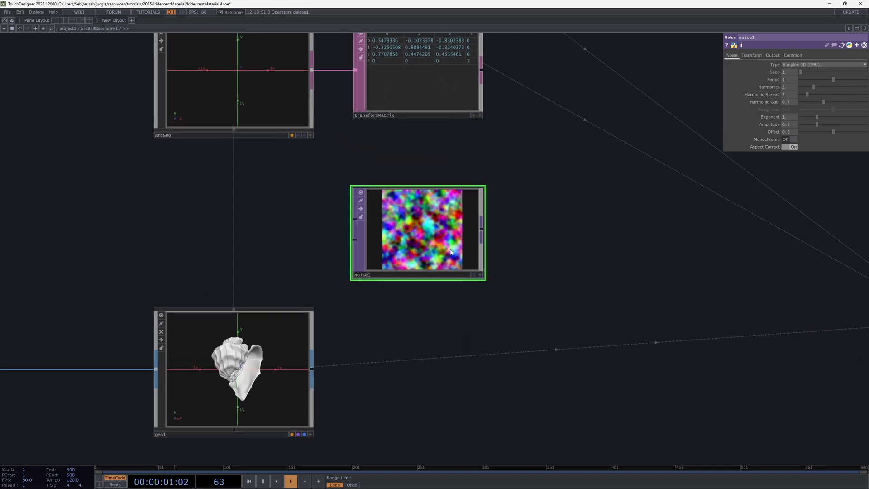
scroll(409, 263, down, 2)
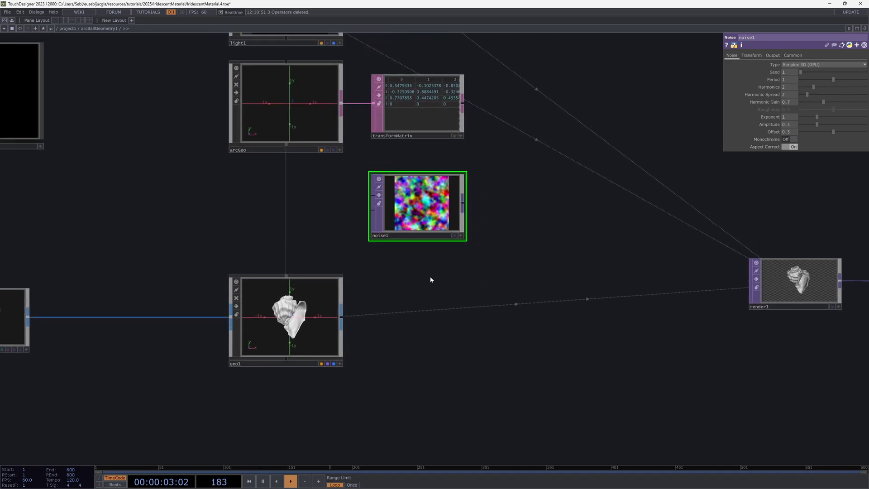
key(Tab)
click(312, 190)
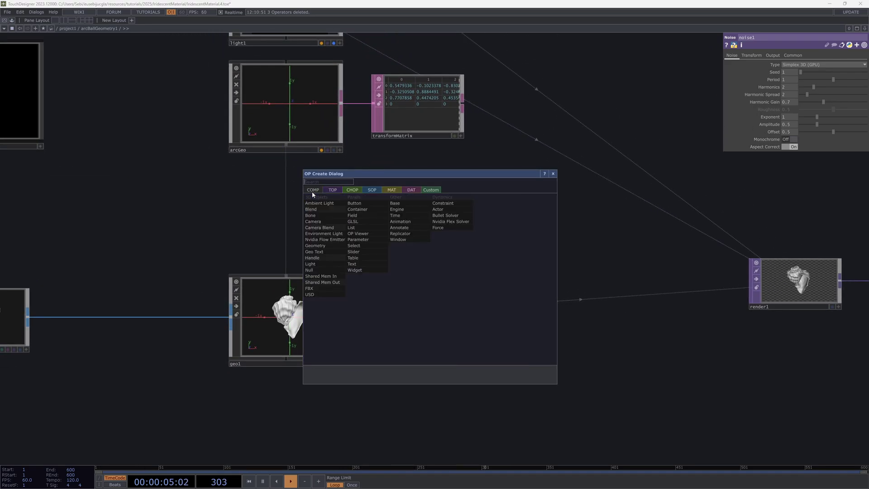
text(e)
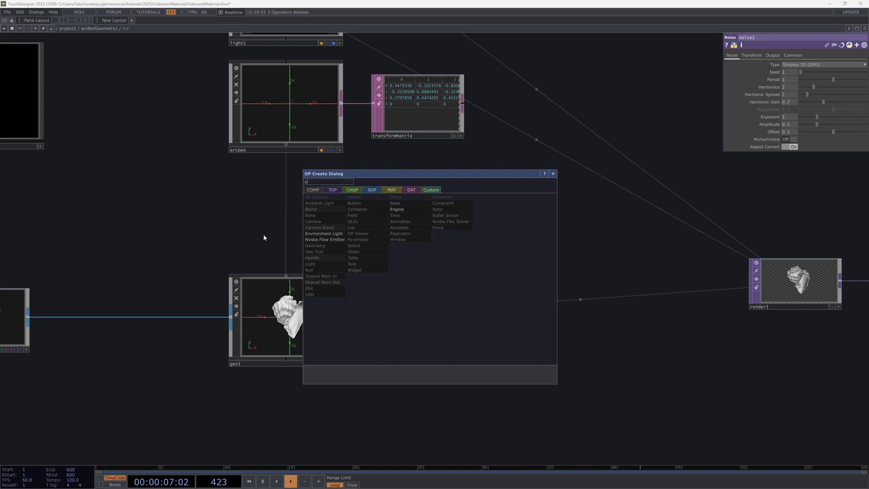
click(340, 235)
click(418, 319)
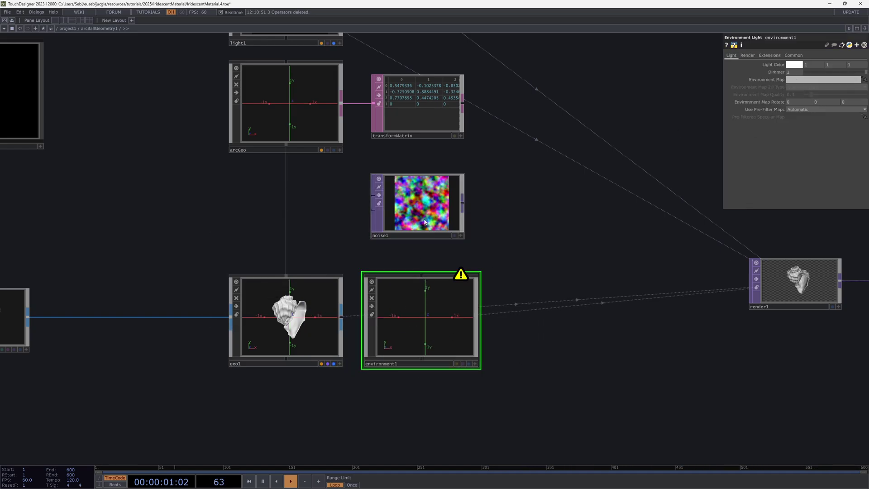
scroll(423, 194, up, 2)
middle_click(413, 206)
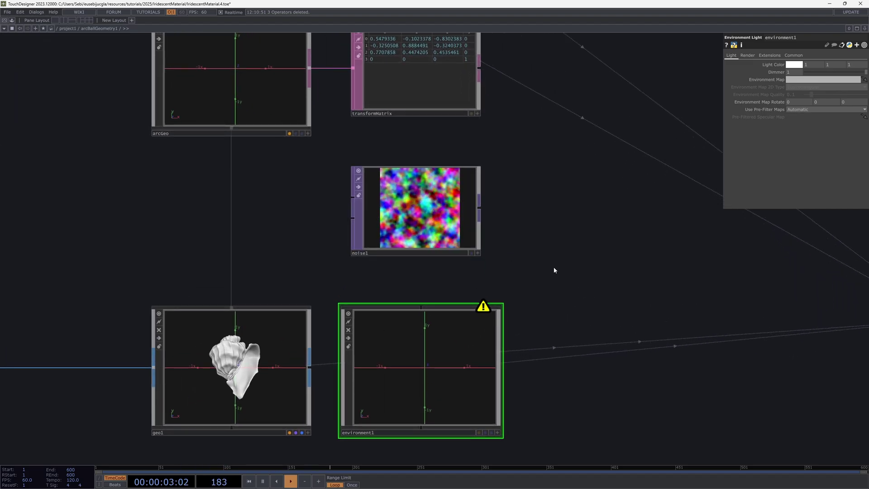
Step: Assign noise1 as the Environment Map of environment1
scroll(553, 271, down, 2)
drag(441, 190, 439, 312)
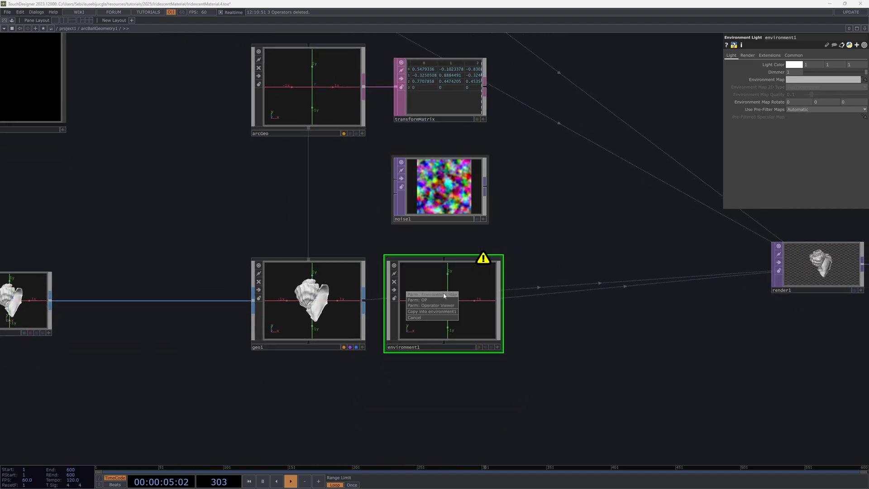
click(444, 295)
Step: Rearrange the network so noise1 sits beside transformMatrix and environment1 lies directly beneath noise1
drag(743, 301, 670, 276)
drag(392, 265, 392, 251)
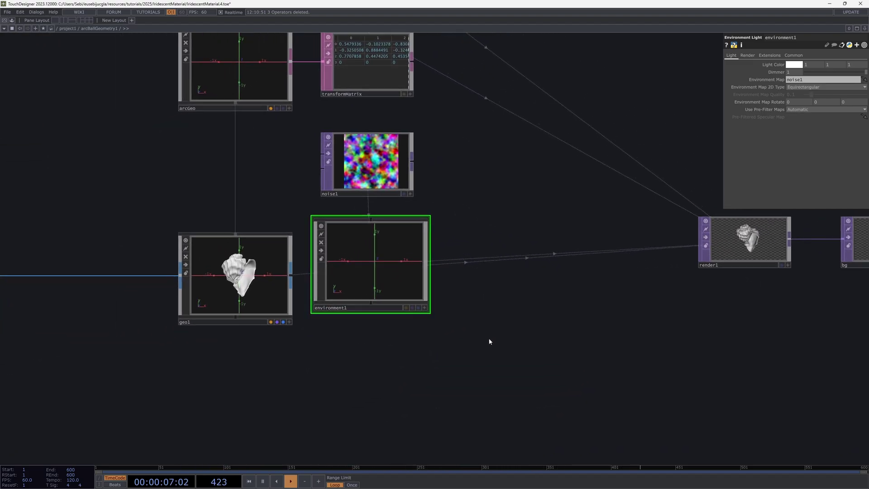
drag(483, 341, 432, 342)
scroll(433, 342, down, 2)
right_drag(431, 330, 365, 224)
drag(394, 278, 474, 212)
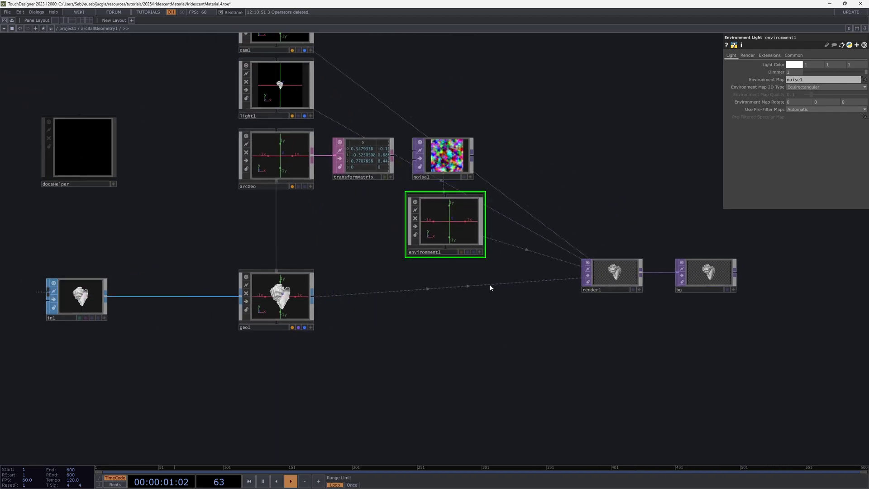
Step: Add a PBR MAT and place it directly below geo1
drag(481, 284, 499, 272)
key(Tab)
text(pbr)
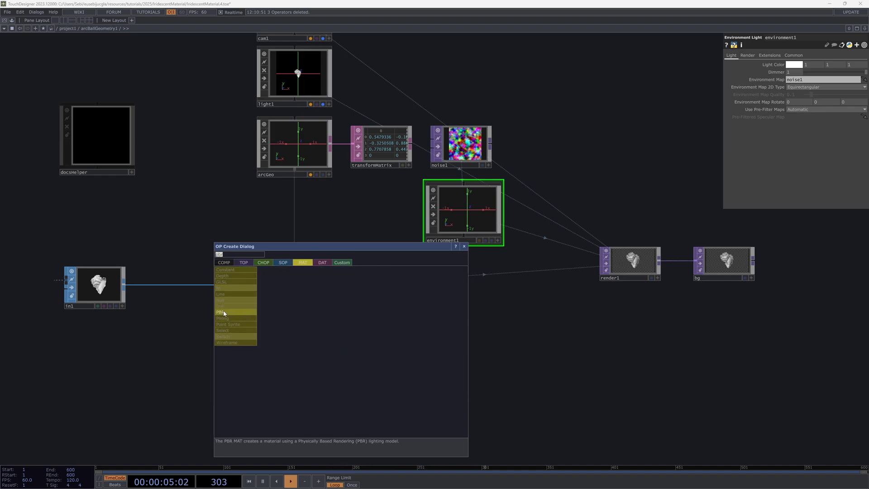
click(224, 313)
click(289, 354)
key(Tab)
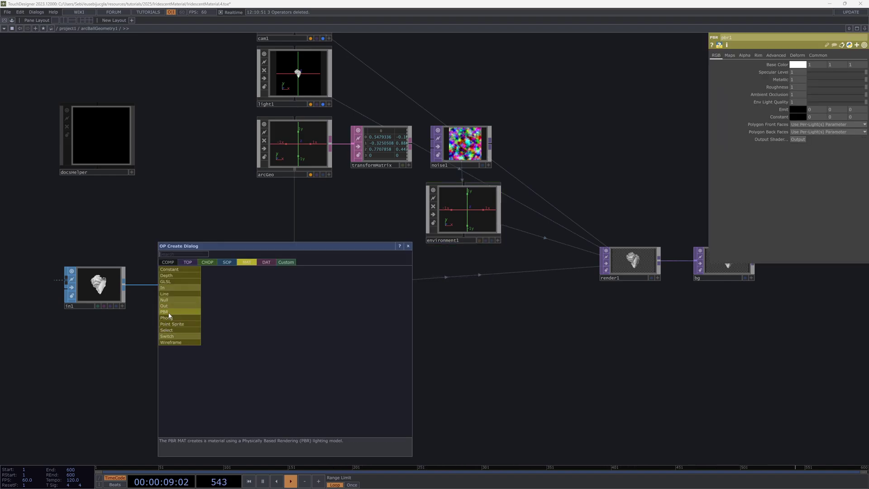
key(Escape)
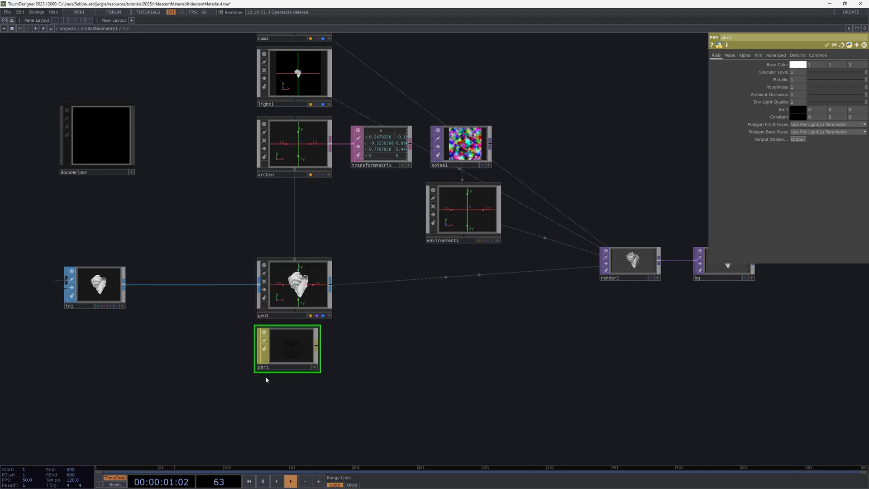
Step: Assign pbr1 as geo1's Material and lower its Roughness to 0.315
drag(284, 350, 285, 295)
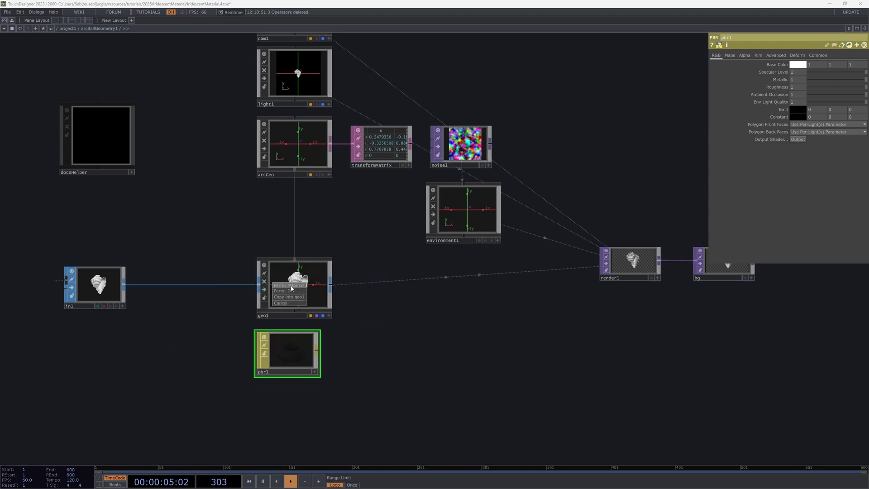
click(291, 285)
scroll(655, 264, up, 6)
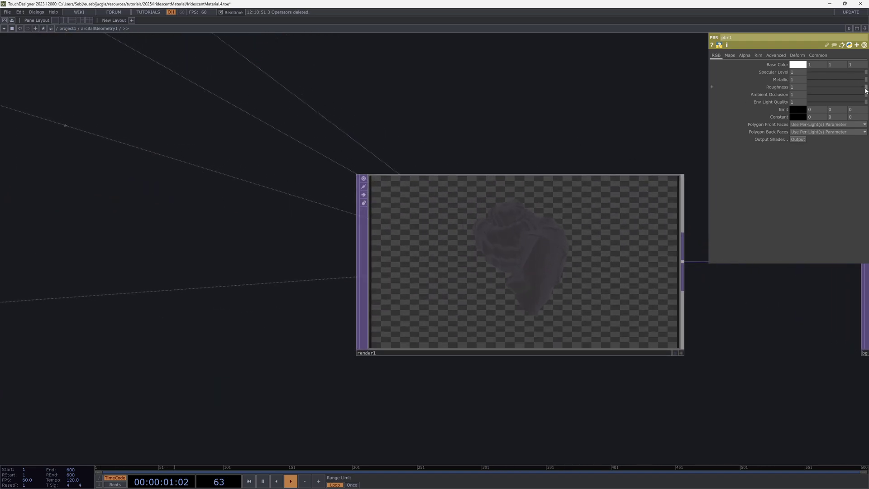
drag(864, 90, 827, 86)
key(h)
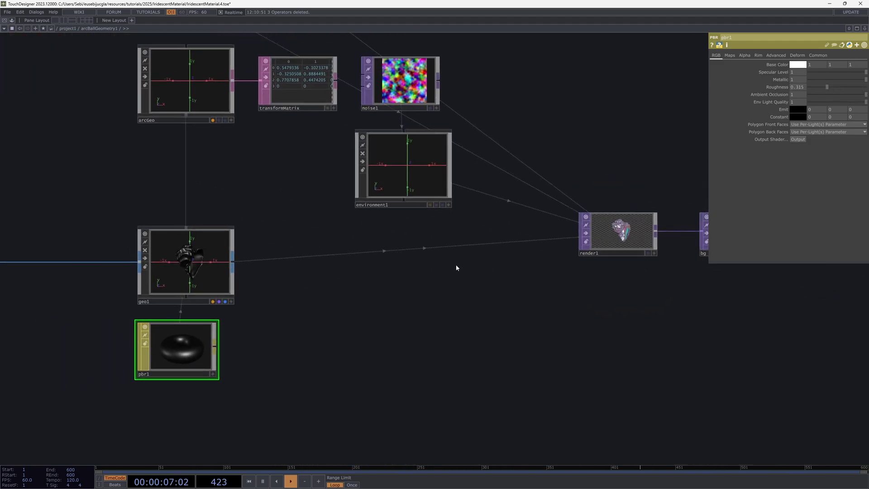
Step: Go up to project1 and rotate the shell in arcBallGeometry1's viewer to examine the material's reflections
key(u)
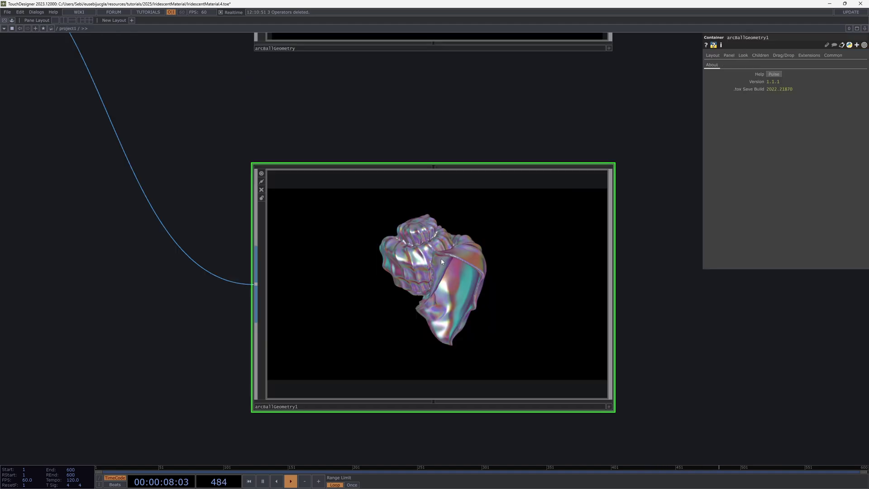
click(609, 407)
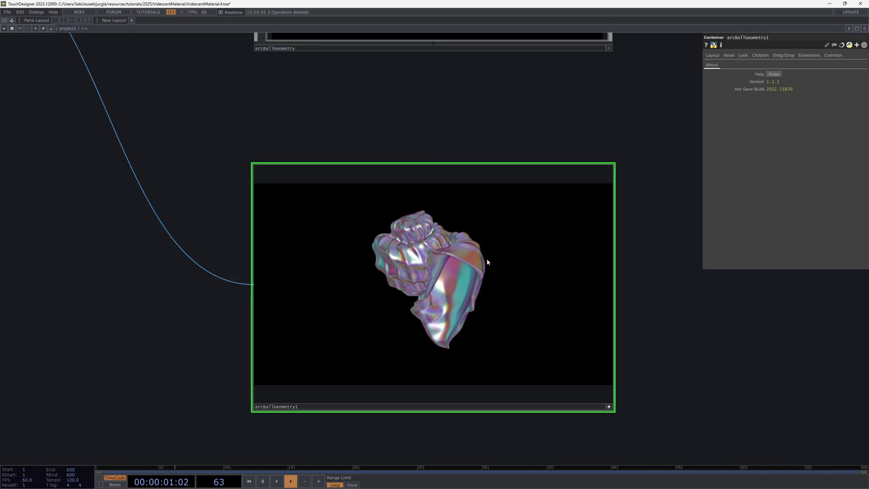
drag(487, 262, 475, 242)
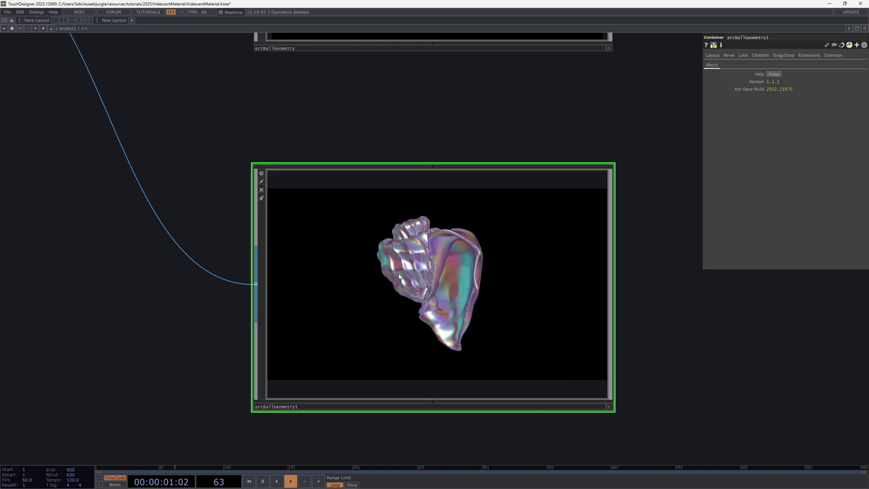
Step: Return inside arcBallGeometry1 and set noise1's Seed to 1451 while checking the colours in render1
key(i)
middle_drag(397, 276, 344, 290)
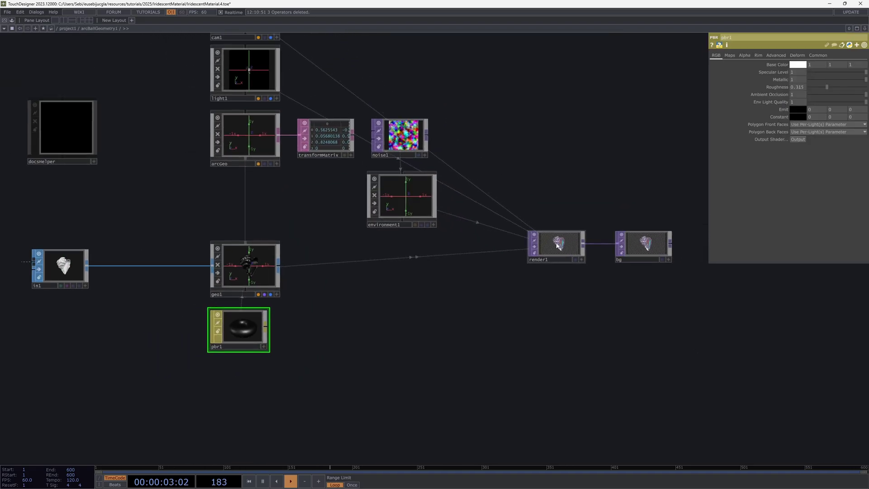
scroll(558, 245, up, 6)
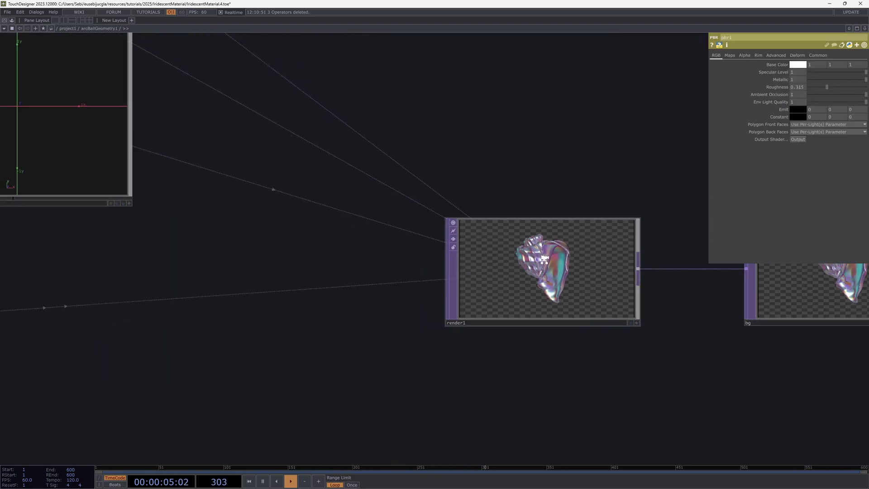
scroll(544, 259, down, 2)
scroll(355, 190, down, 3)
drag(347, 210, 379, 282)
click(226, 117)
scroll(541, 327, up, 4)
scroll(515, 320, up, 2)
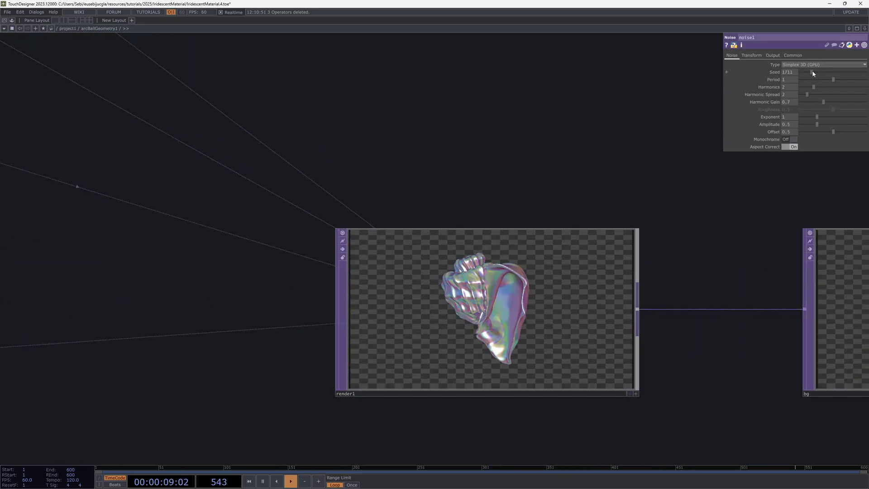
mouse_move(813, 71)
mouse_down()
mouse_move(821, 73)
mouse_move(812, 73)
mouse_up()
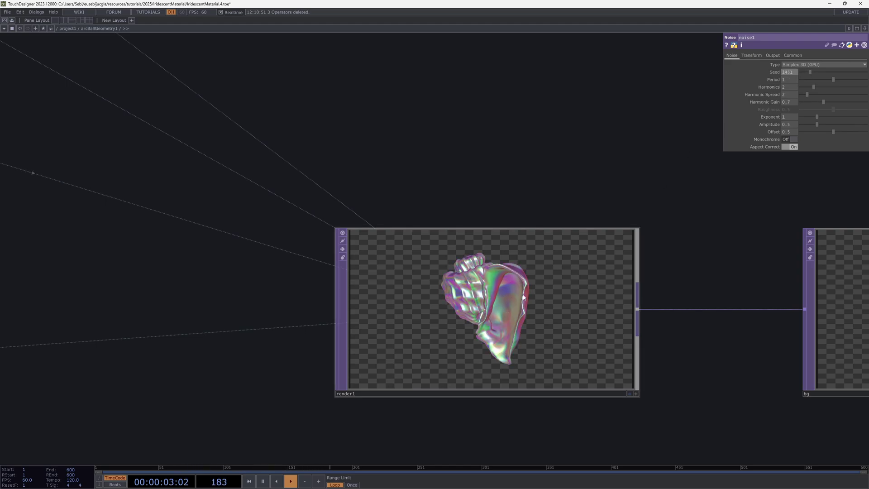
Step: Set noise1's Period to 5 for a smoother colour pattern
scroll(342, 127, down, 5)
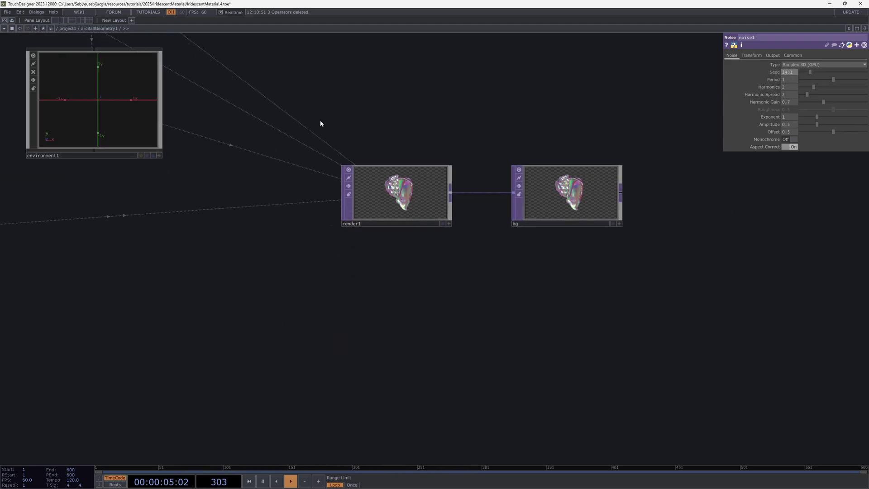
drag(319, 121, 427, 260)
scroll(124, 90, up, 3)
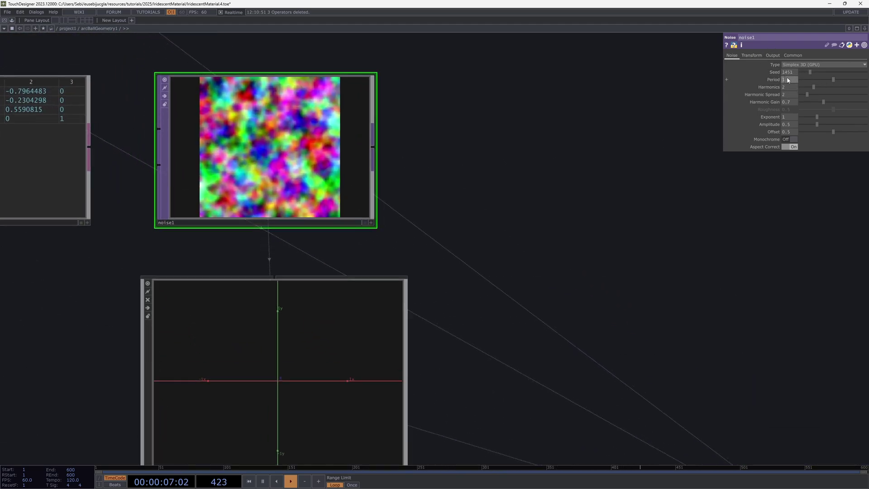
key(Return)
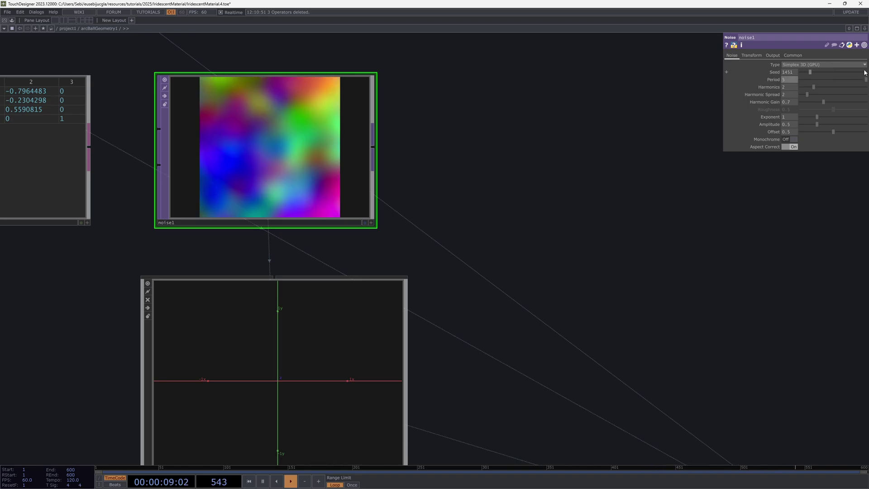
middle_drag(791, 77, 787, 67)
text(5)
key(Return)
Step: Adjust noise1's Seed to about 1348.4 while checking the shell's colours in render1
scroll(624, 218, down, 5)
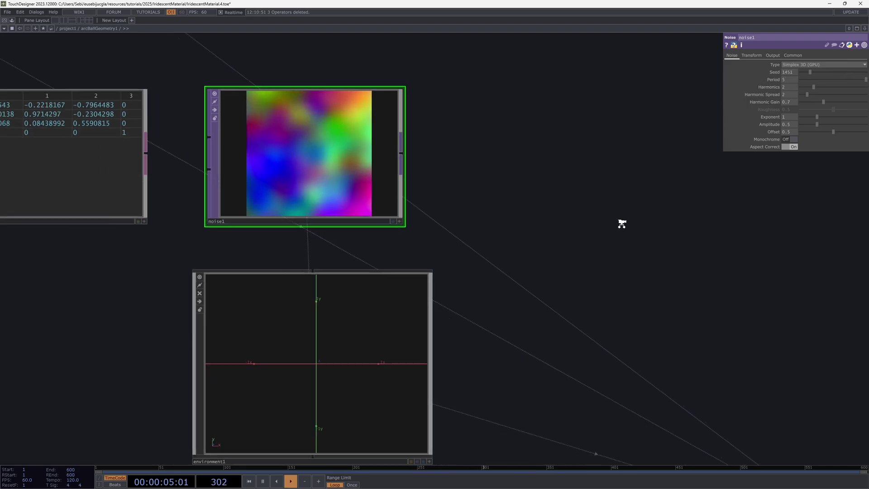
drag(679, 272, 530, 241)
scroll(567, 337, up, 7)
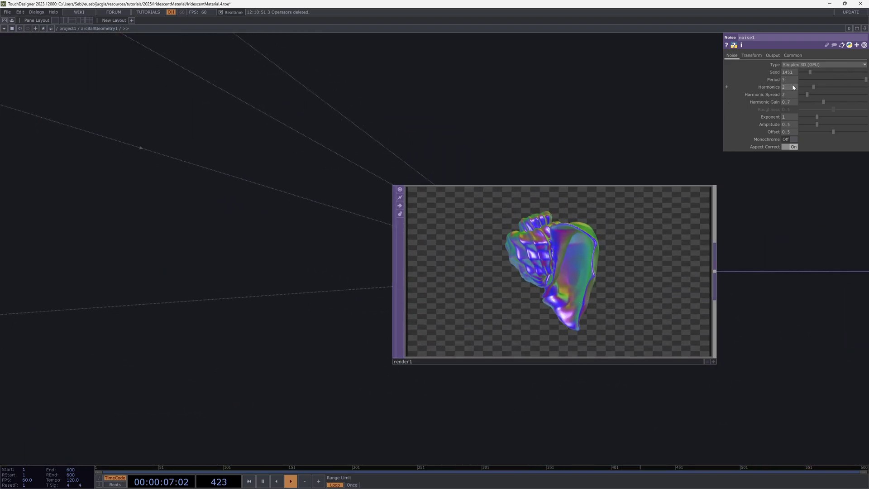
drag(811, 72, 809, 72)
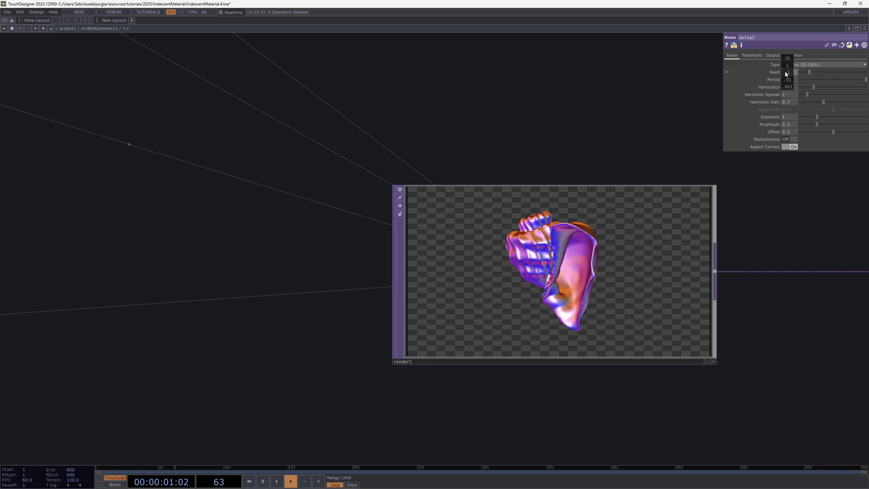
middle_drag(786, 74, 790, 59)
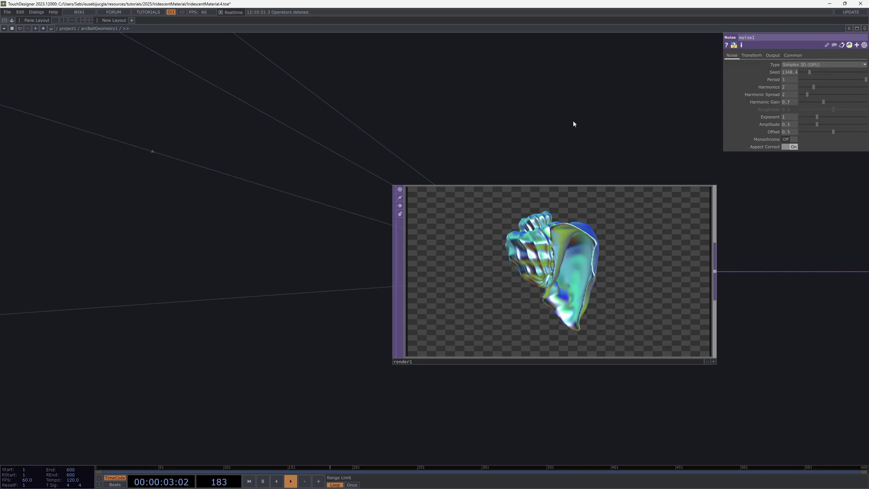
Step: Go up to project1 and rotate the shell in arcBallGeometry1's viewer to see how the new noise colours behave
key(u)
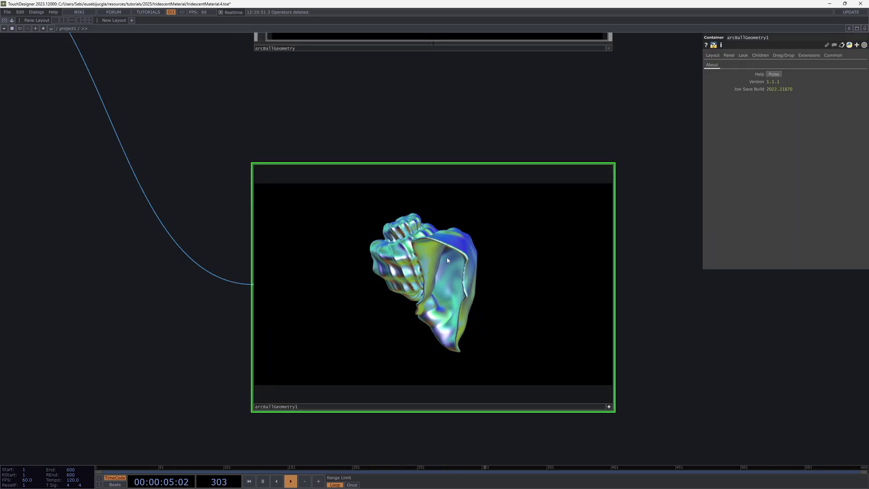
scroll(446, 288, down, 2)
scroll(446, 283, down, 2)
drag(519, 226, 517, 261)
click(525, 197)
drag(477, 124, 443, 76)
click(445, 274)
Step: Return inside arcBallGeometry1 and set the Z value of noise1's Rotate transform to -13
key(i)
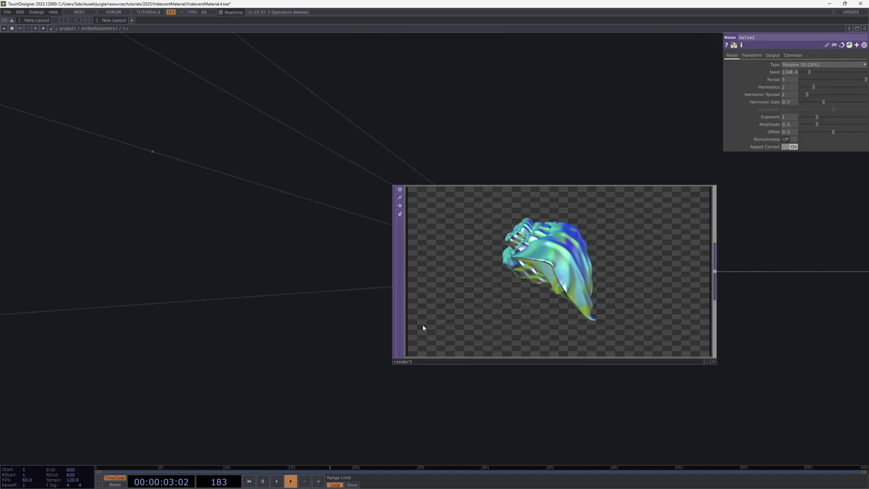
scroll(293, 294, down, 5)
drag(339, 302, 506, 288)
drag(441, 212, 486, 239)
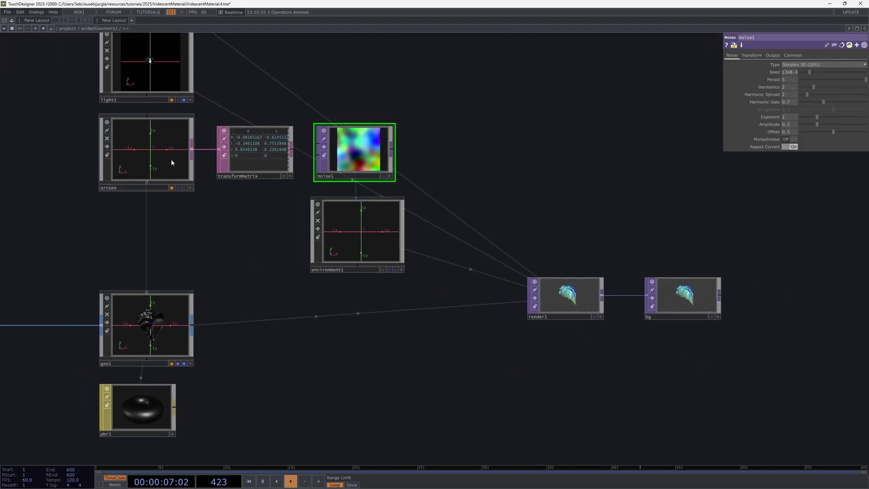
click(757, 55)
scroll(473, 198, up, 5)
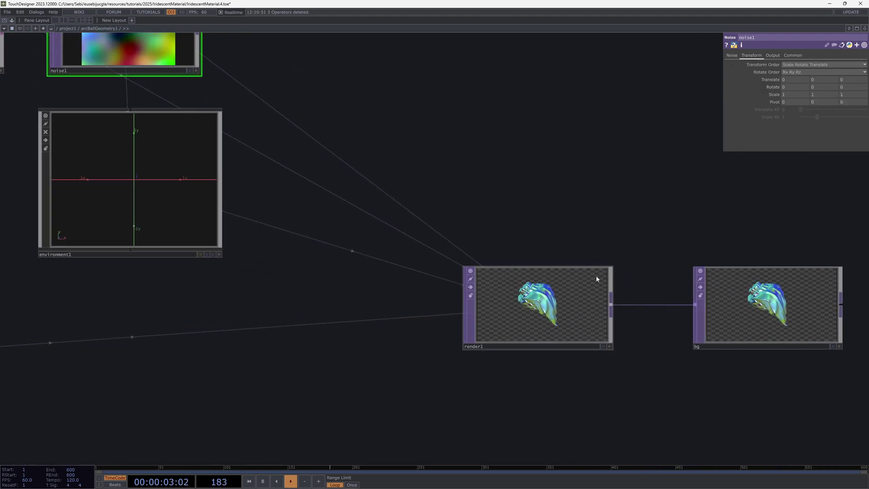
middle_drag(849, 83, 846, 77)
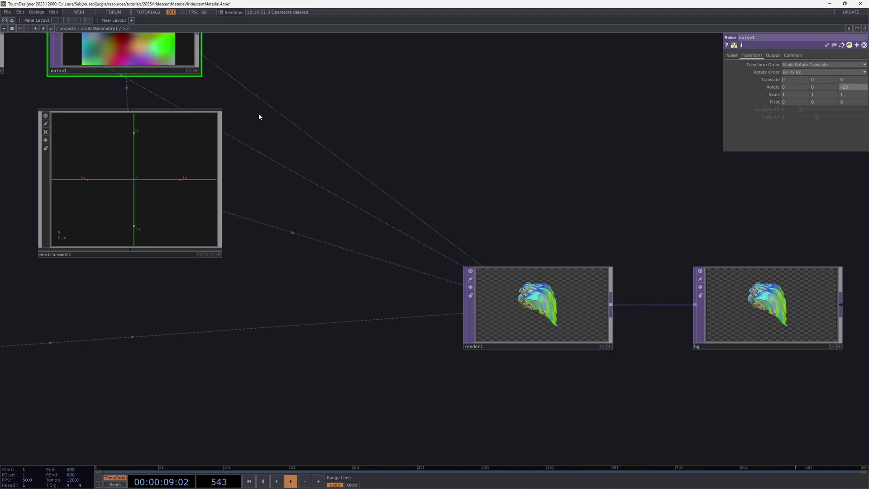
Step: Open arcBallGeometry1's view in its own window, shrink it and place it over the network below transformMatrix
scroll(242, 113, down, 5)
drag(376, 172, 522, 269)
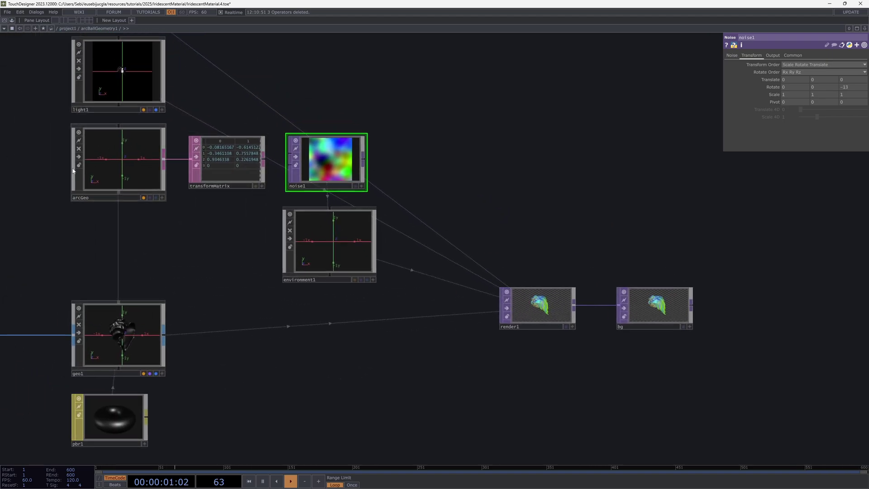
right_click(89, 28)
right_click(104, 28)
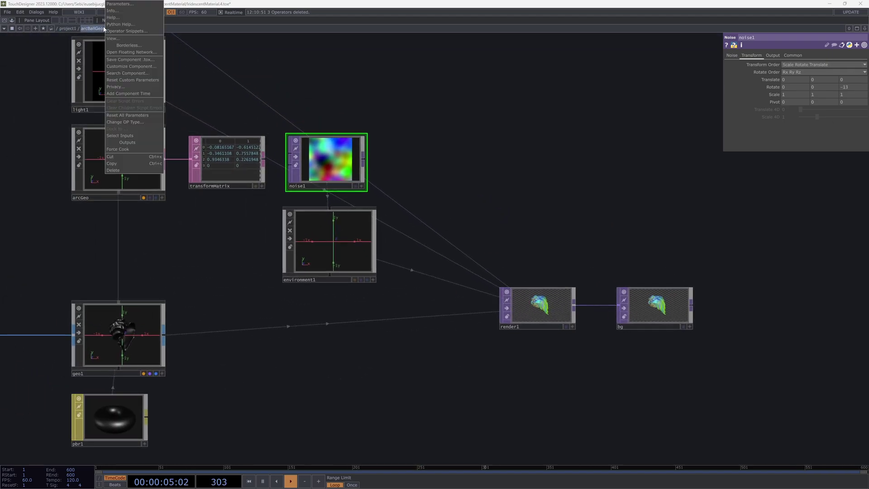
click(113, 38)
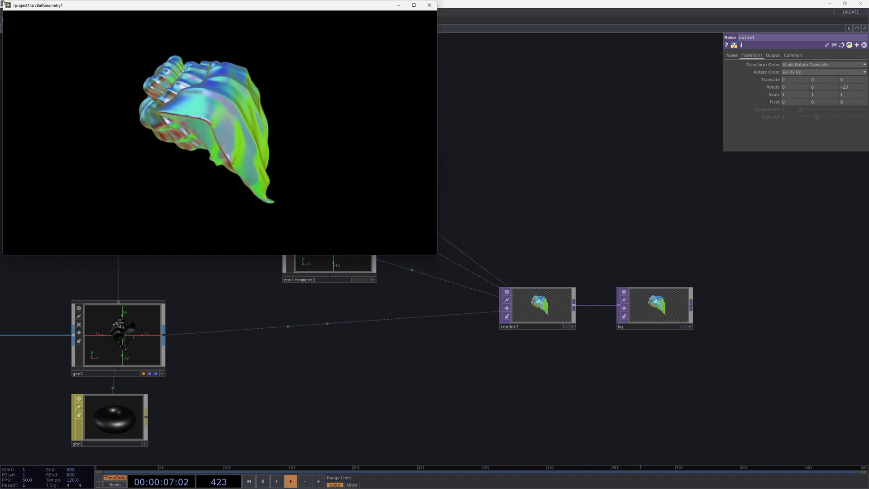
drag(2, 2, 115, 170)
drag(214, 171, 218, 197)
drag(204, 231, 213, 248)
scroll(312, 153, up, 3)
click(441, 149)
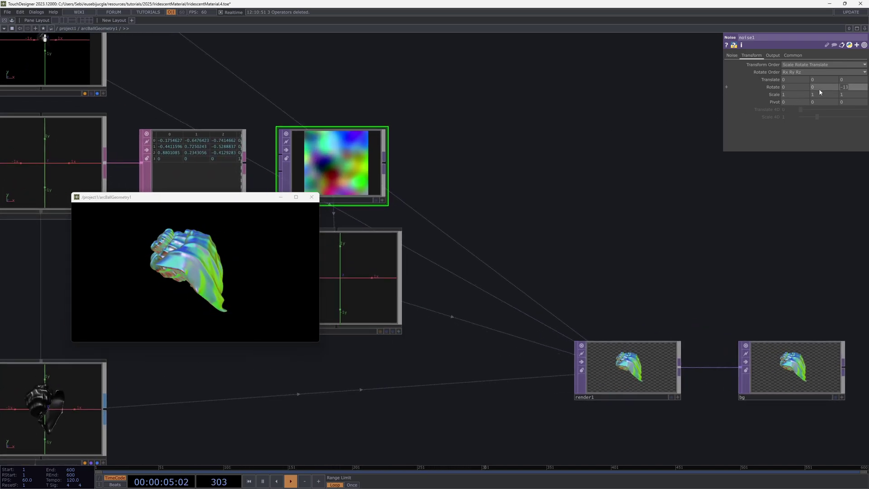
Step: Drive noise1's Z rotation with the expression op("transformMatrix")[0,0]*90 and rotate the shell in the view window to test it
click(774, 87)
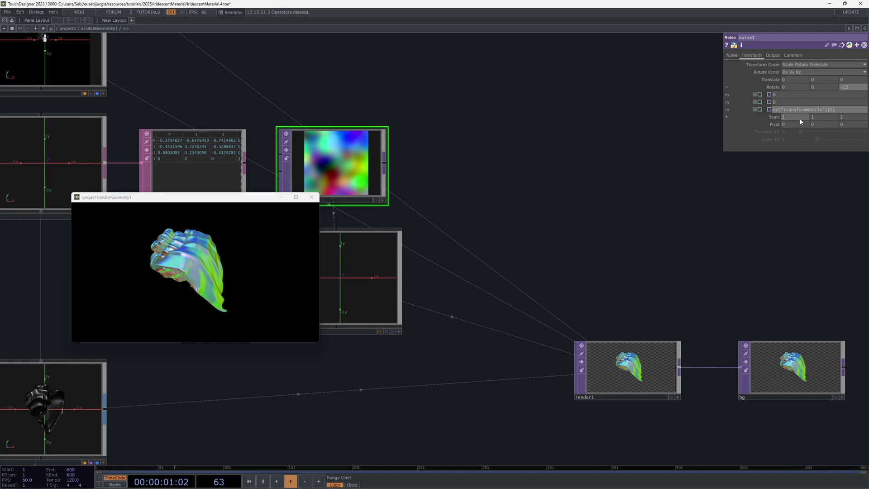
key(Return)
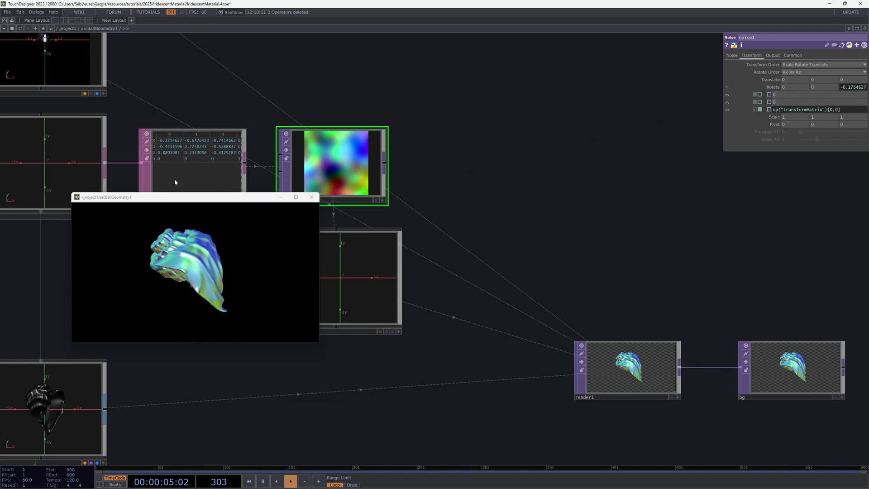
mouse_move(206, 246)
mouse_down()
mouse_move(174, 271)
mouse_move(227, 233)
mouse_move(219, 241)
mouse_move(242, 246)
mouse_move(211, 256)
mouse_move(212, 245)
mouse_up()
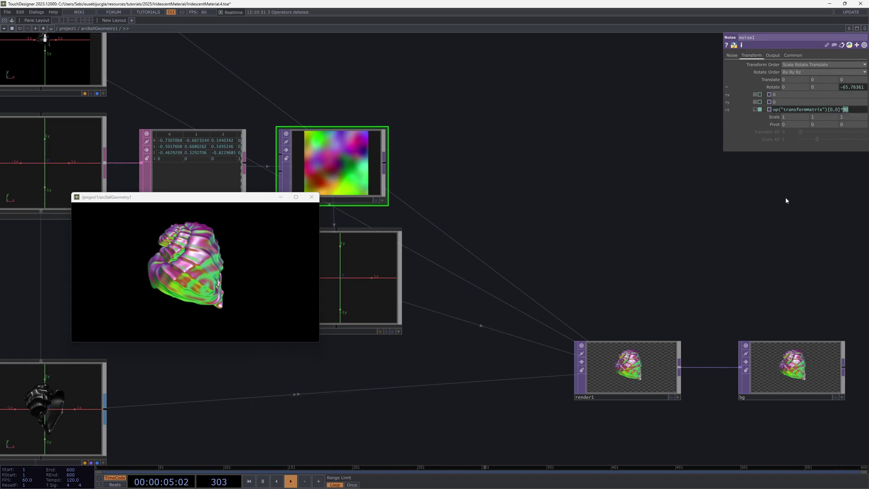
Step: Set the multiplier in noise1's Z rotation expression to 20 and change the noise's Seed to 2125
text(2)
text(20)
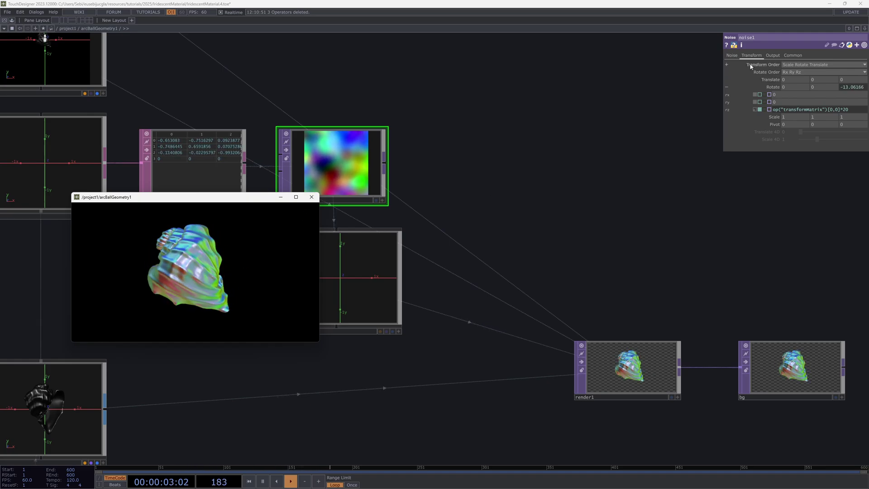
click(732, 56)
drag(811, 72, 817, 69)
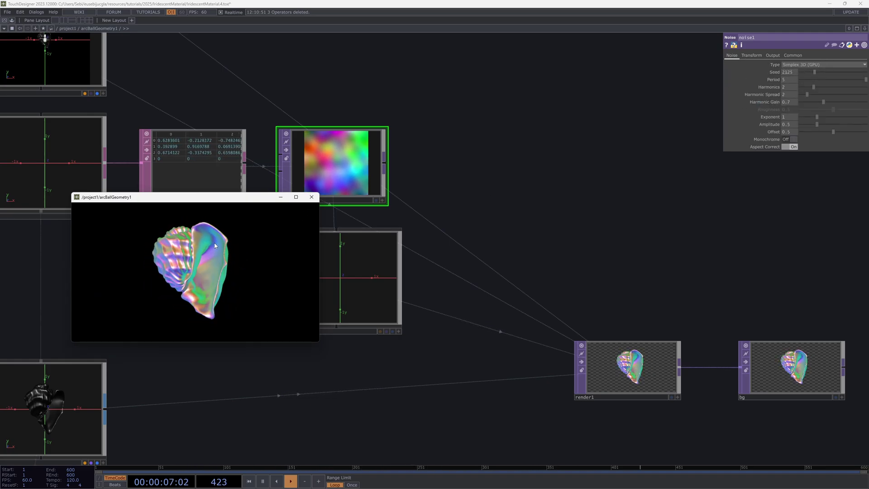
Step: Try a Period of 20 and a Z rotation multiplier of 5 on noise1, rotating the shell to check the effect
middle_drag(793, 80, 792, 69)
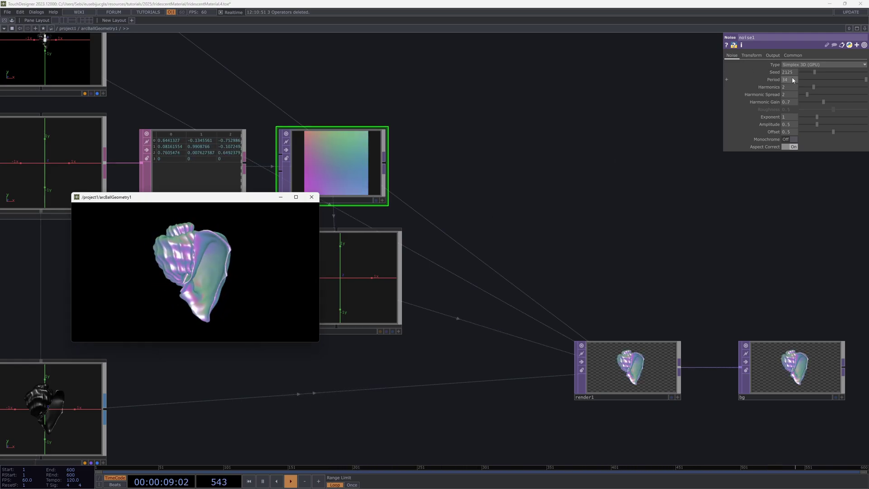
middle_drag(793, 80, 790, 80)
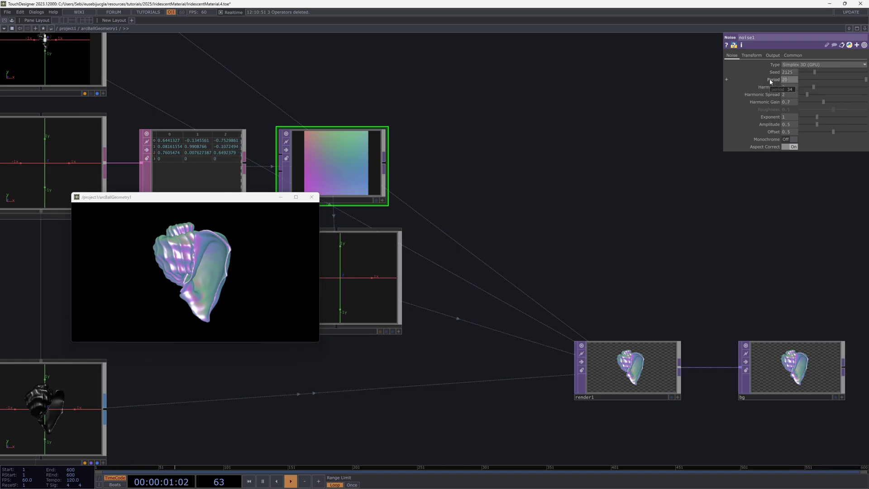
click(751, 55)
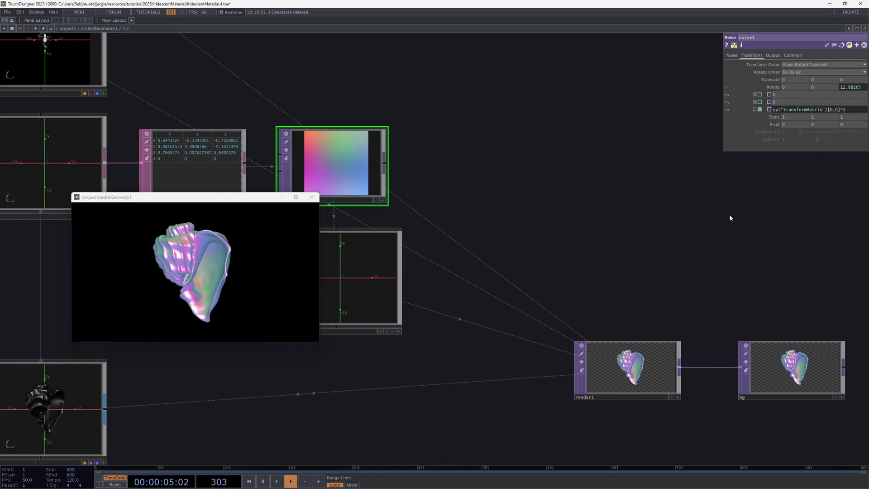
key(Return)
drag(195, 249, 219, 215)
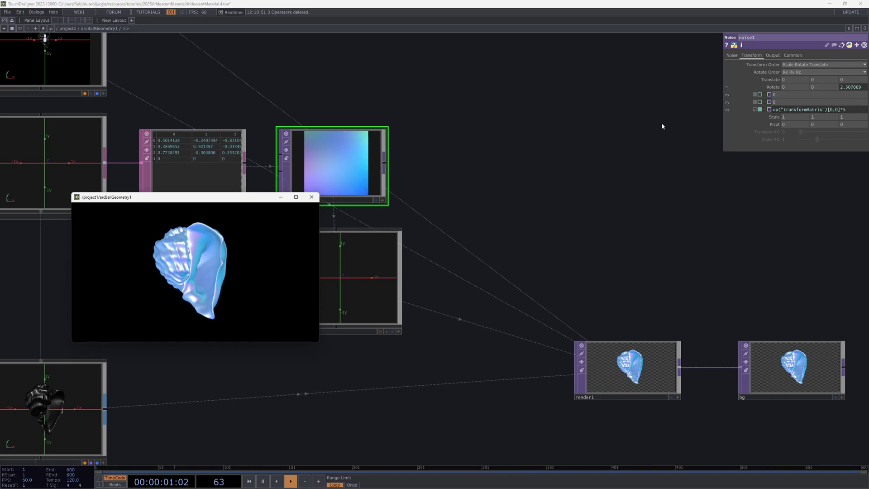
Step: Set noise1's Period to 5 and its Z rotation expression to op("transformMatrix")[0,0]*25, and rotate the shell to test it
click(733, 56)
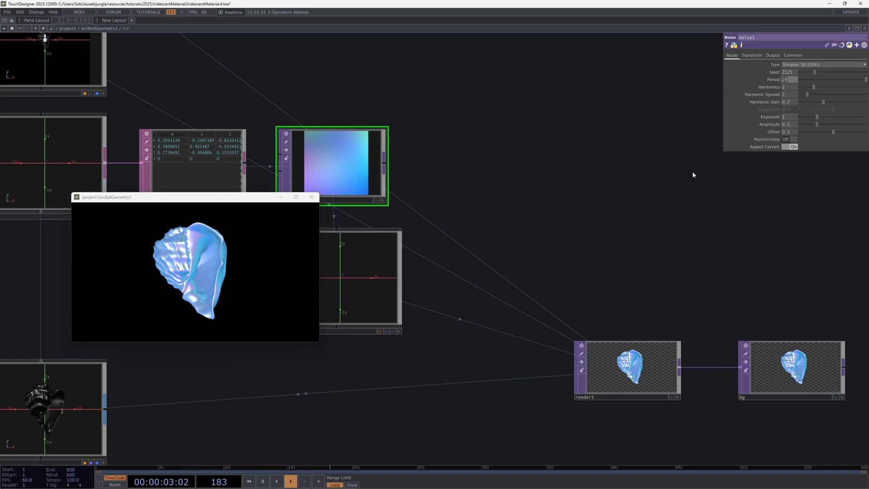
text(5)
key(Return)
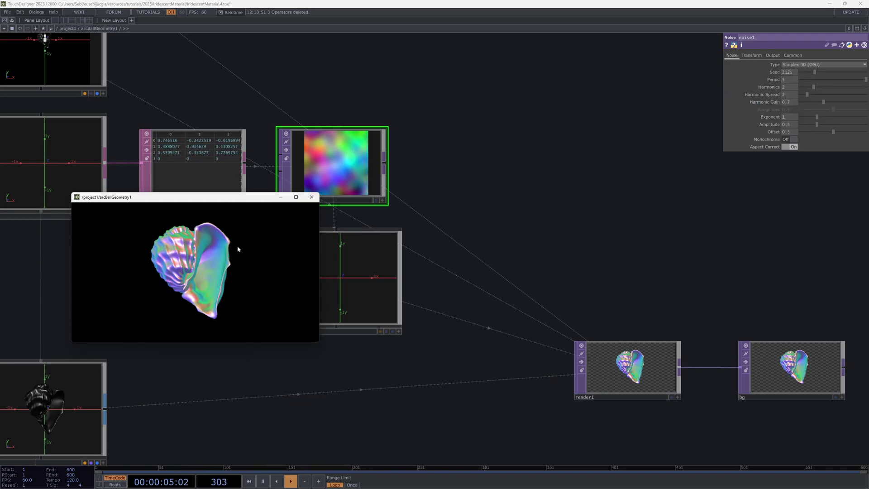
click(753, 56)
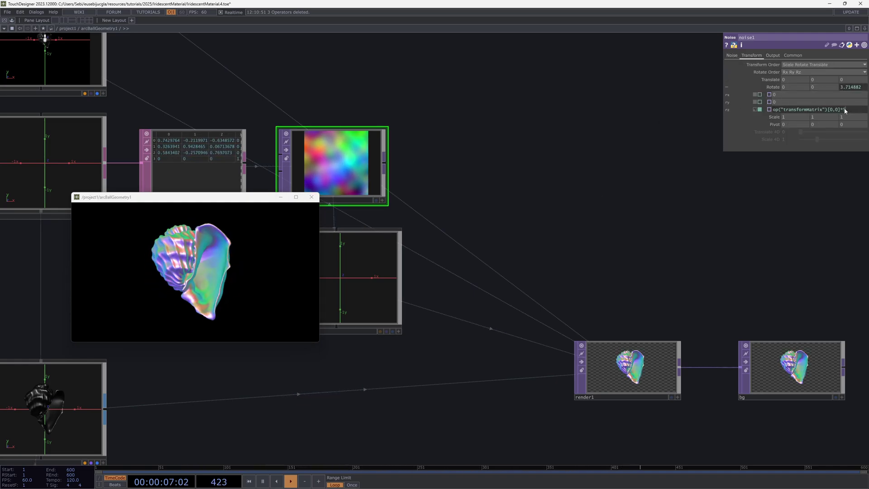
key(Return)
mouse_move(290, 267)
mouse_down()
mouse_move(254, 270)
mouse_move(255, 247)
mouse_move(280, 268)
mouse_up()
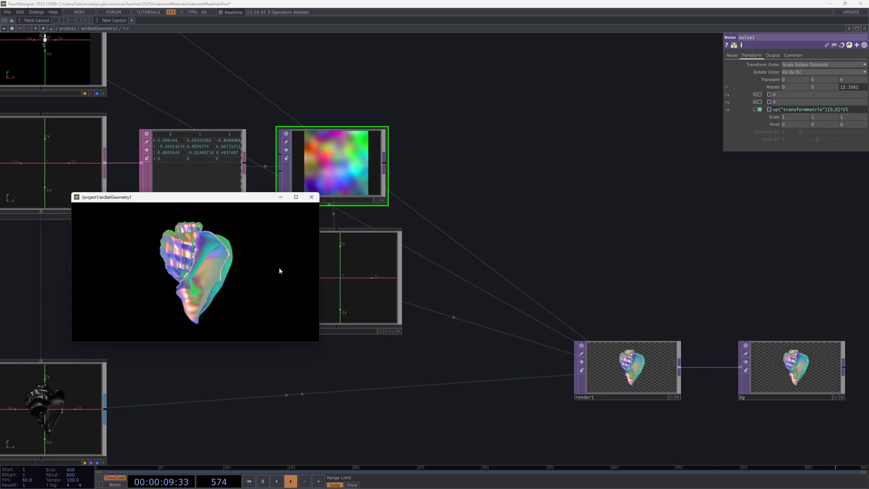
Step: Change noise1's Seed to 3213 and rotate the shell in the view window to check the new colours
click(734, 56)
drag(815, 72, 822, 71)
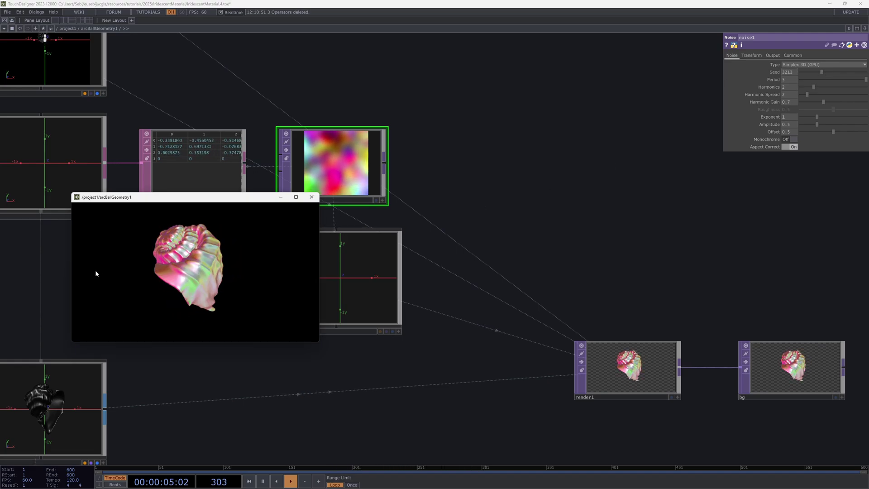
drag(96, 274, 168, 237)
Step: Set pbr1's Roughness to 0.375 and, after trying a lower value, its Metallic to 1
drag(381, 376, 618, 245)
scroll(618, 245, down, 3)
drag(553, 292, 575, 276)
click(438, 319)
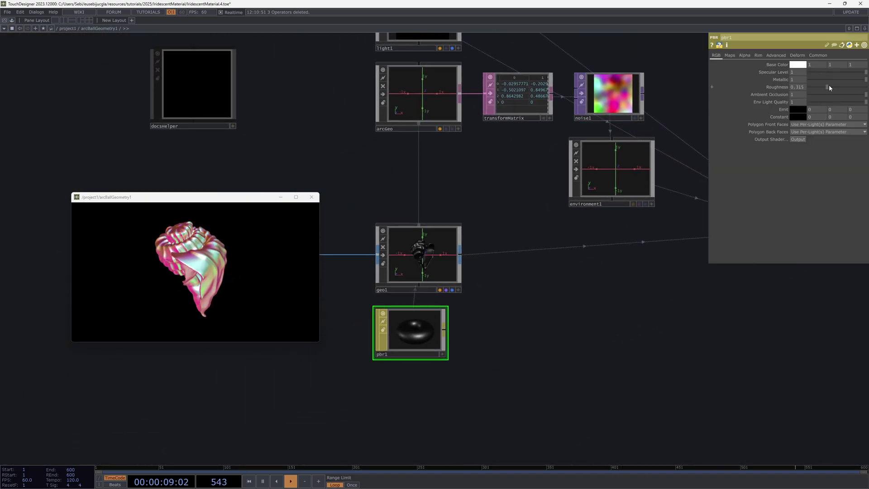
mouse_move(830, 85)
mouse_down()
mouse_move(866, 85)
mouse_move(813, 85)
mouse_up()
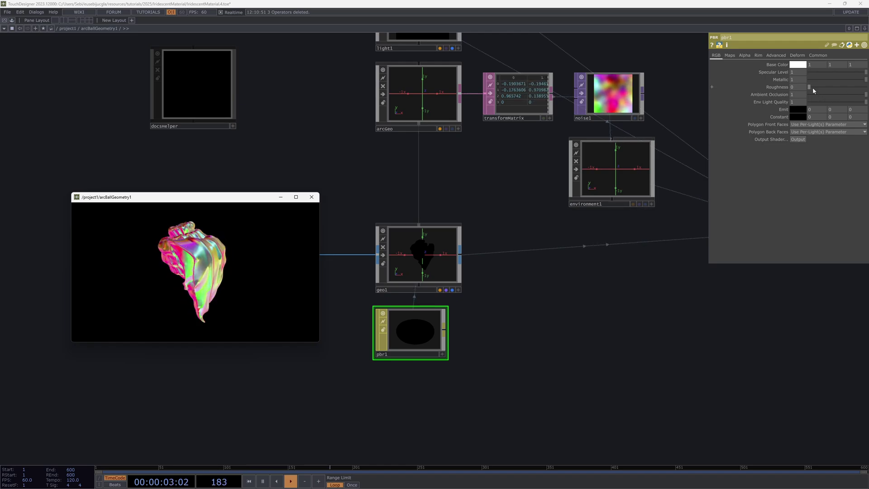
drag(814, 88, 836, 86)
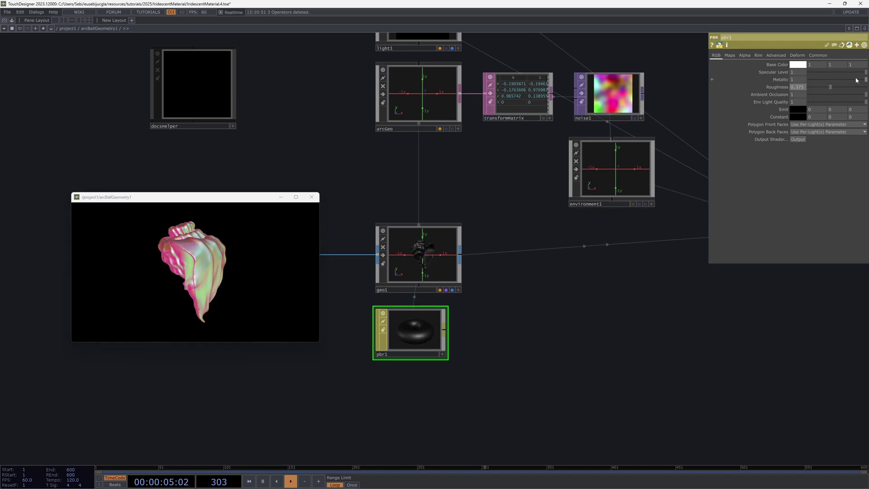
click(857, 80)
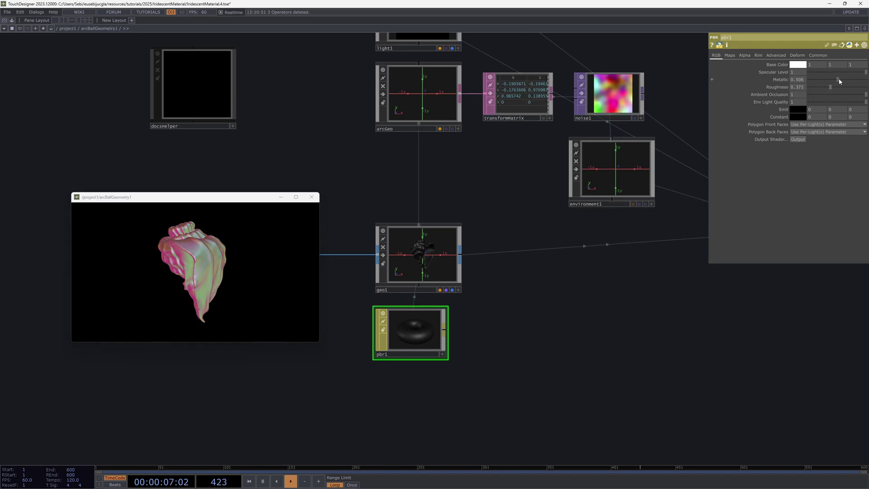
drag(861, 81, 866, 80)
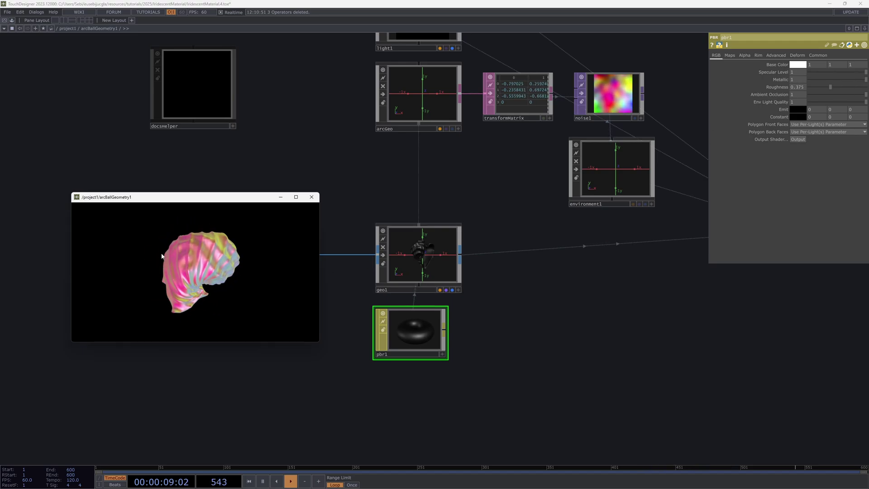
Step: Go up to project1, wire the upper shell model into transform1 and rotate the new shell in arcBallGeometry1's viewer
key(u)
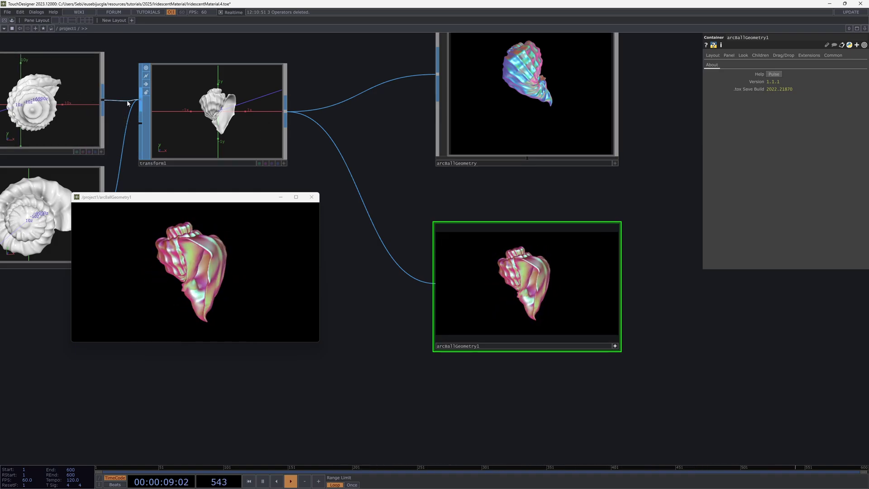
drag(104, 100, 140, 100)
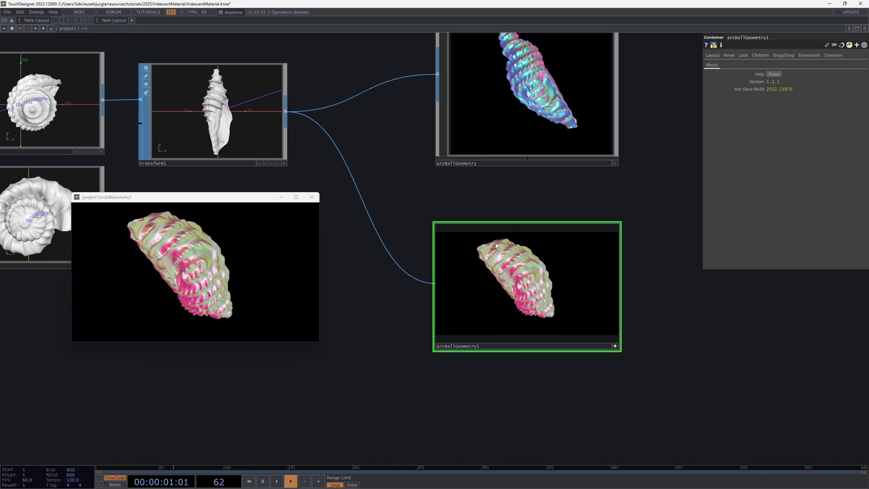
drag(529, 263, 632, 235)
middle_drag(669, 347, 666, 325)
scroll(652, 317, down, 1)
scroll(639, 300, up, 3)
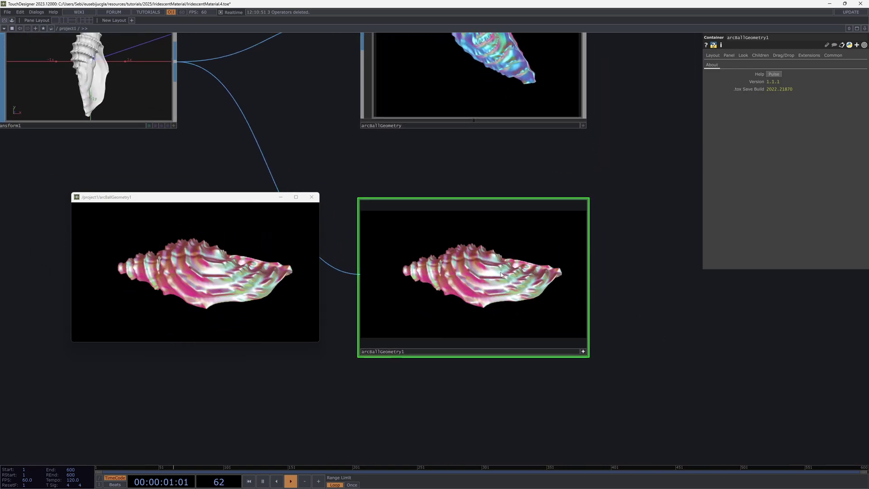
drag(529, 235, 463, 384)
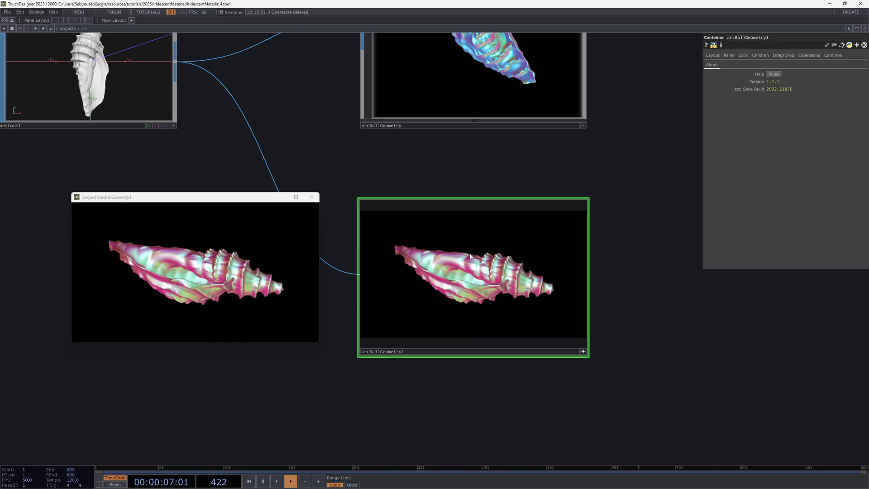